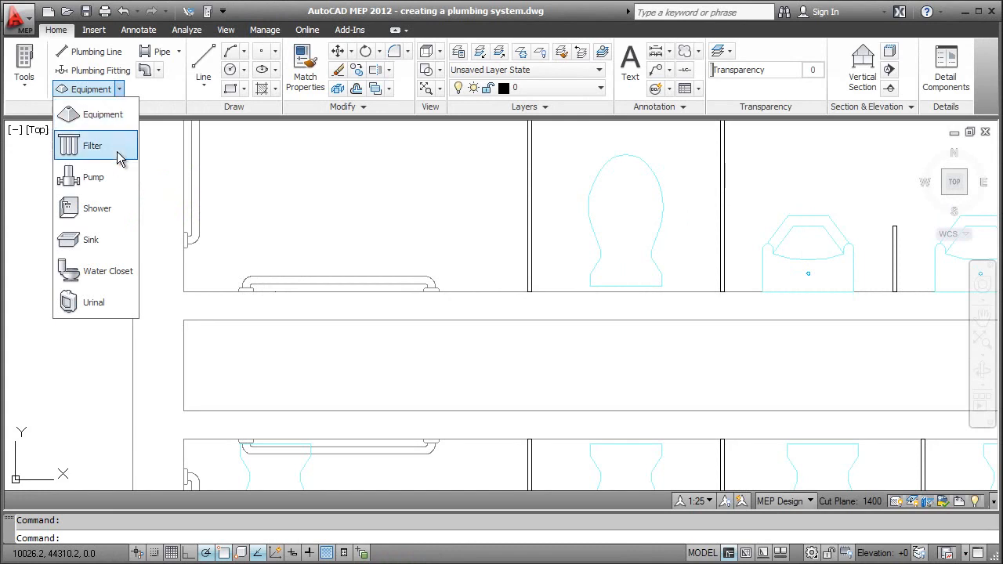
Place a Wall-Mounted Flush Valve Toilet using the Toilet - Flushing Valve fixture on the first upper stall's wall, facing into the stall.
left_click(116, 273)
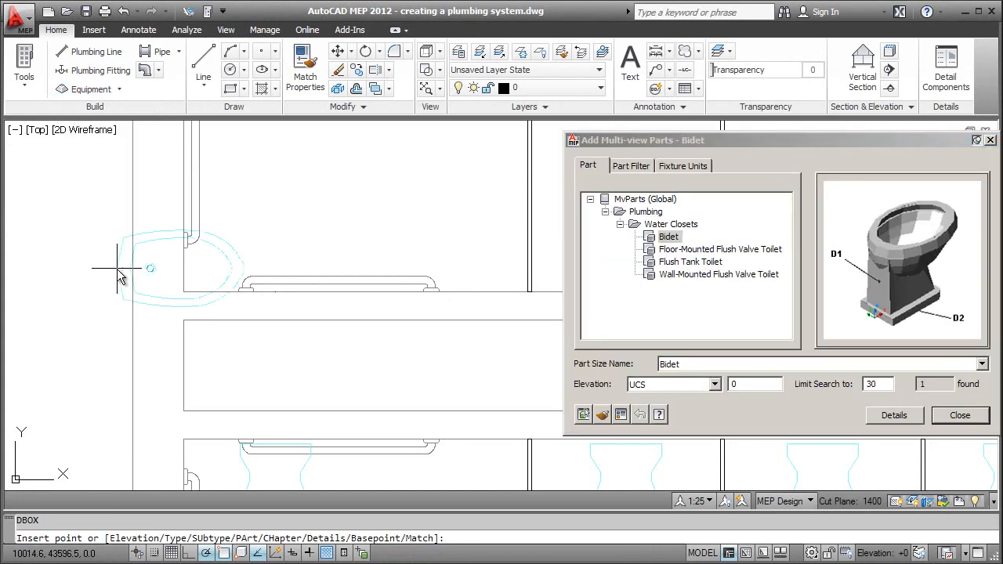
left_click(708, 273)
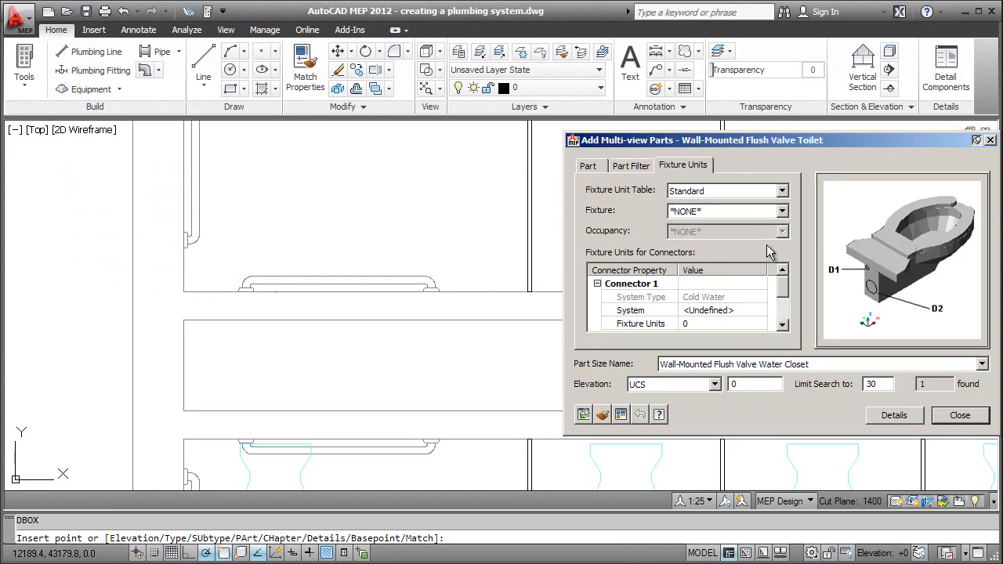
left_click(782, 212)
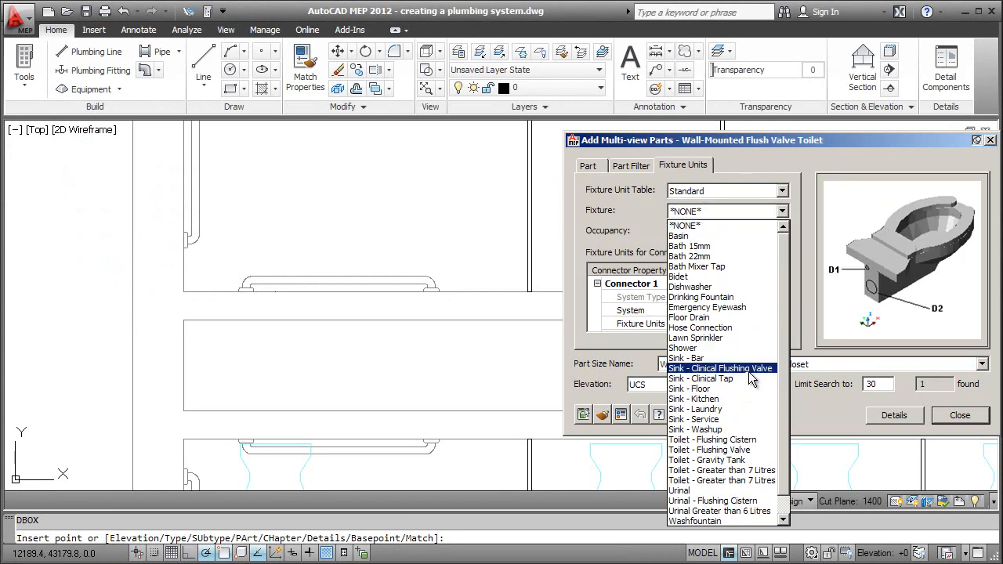
left_click(740, 449)
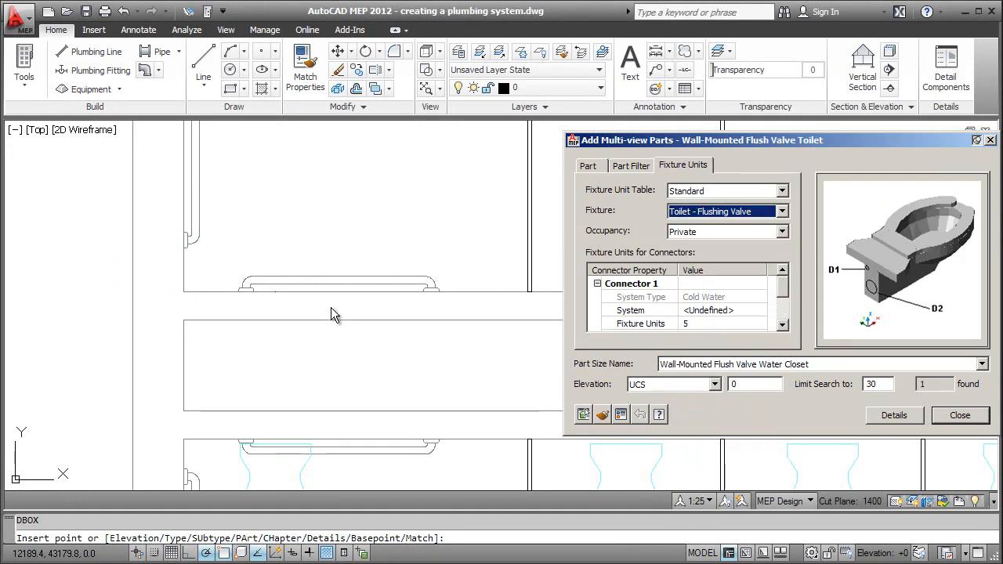
left_click(275, 292)
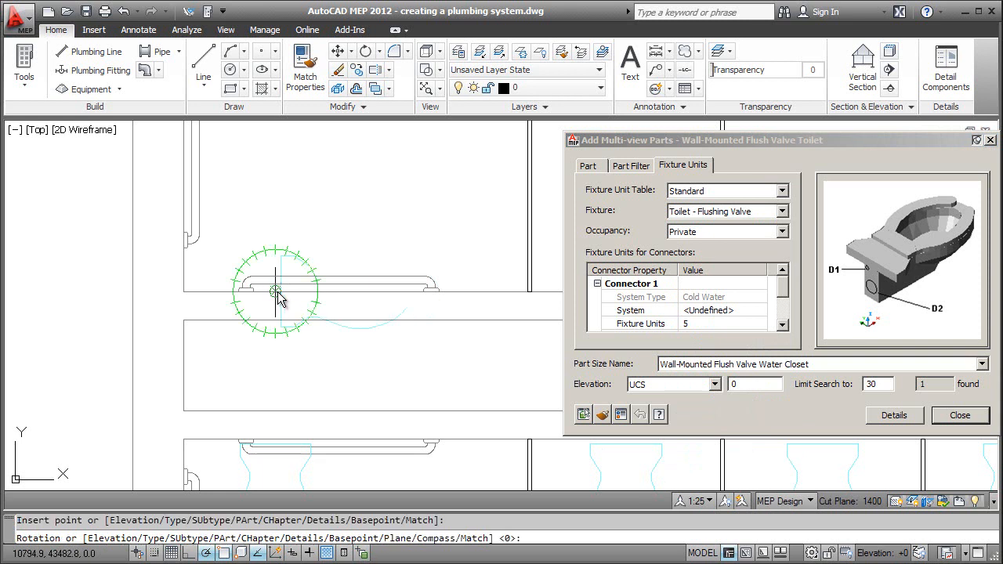
left_click(280, 170)
key("Escape")
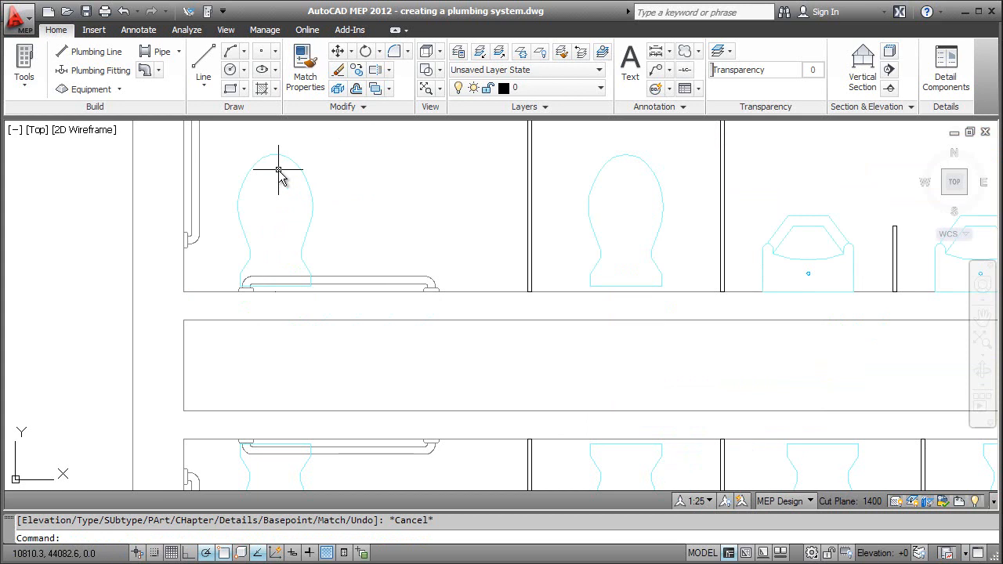
Start a plumbing line with the Black Pipe style, Sanitary Black Water system and a nominal size of 100.
left_click(106, 54)
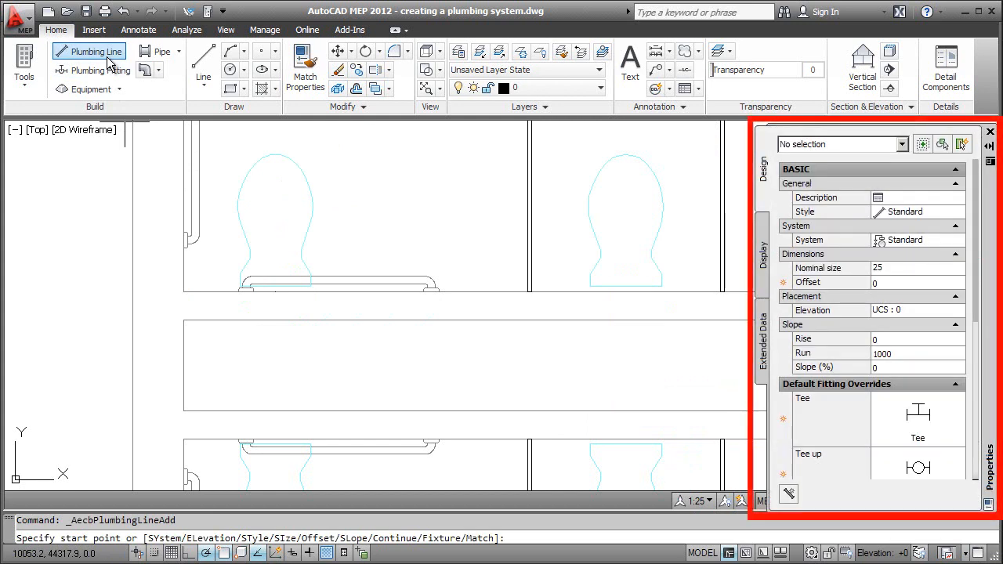
left_click(959, 212)
left_click(962, 225)
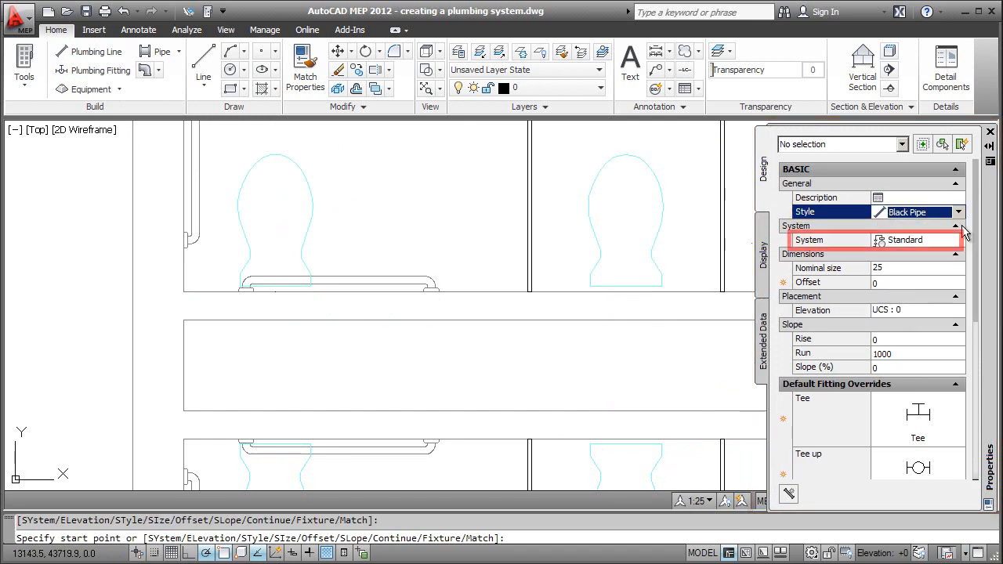
left_click(959, 240)
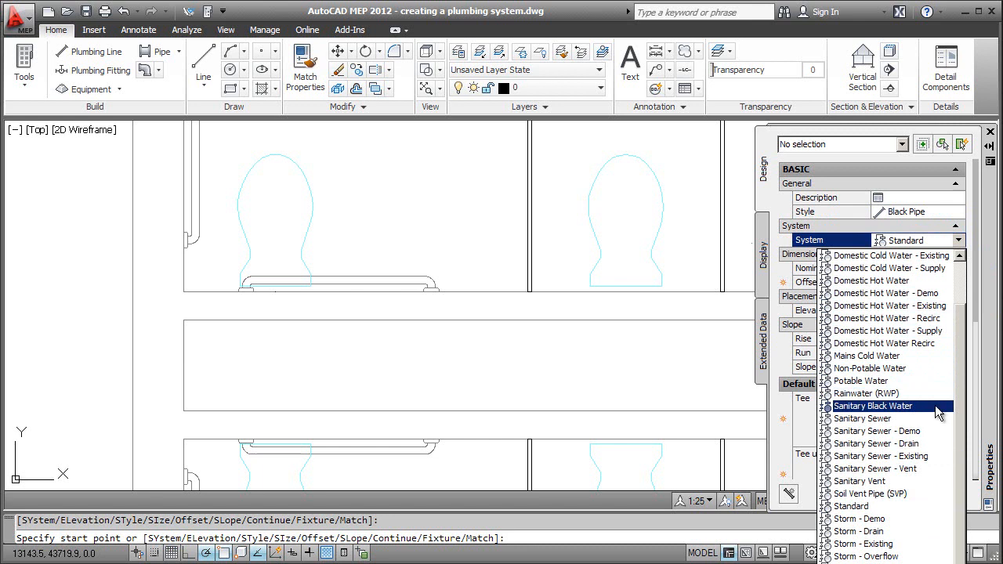
left_click(937, 408)
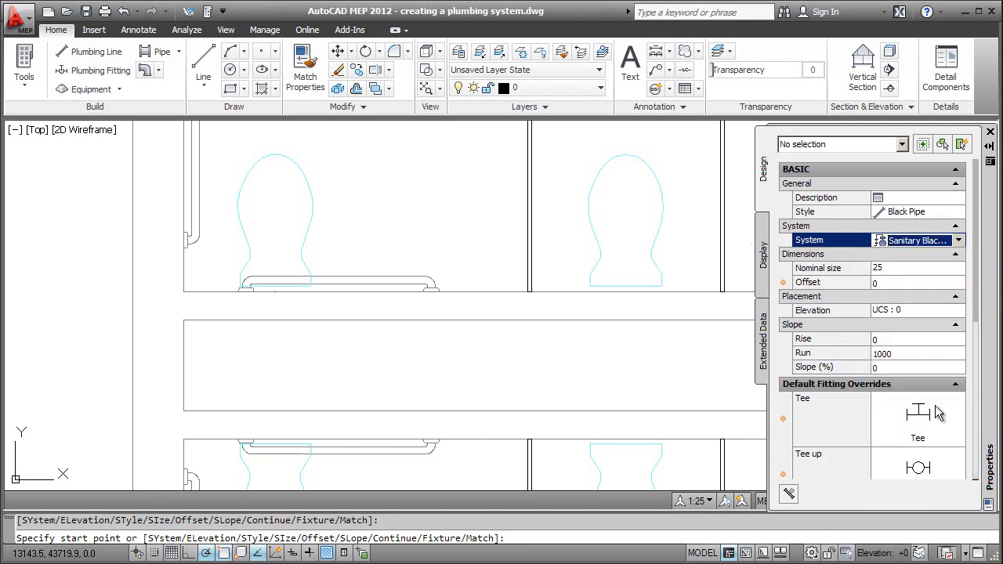
left_click(891, 268)
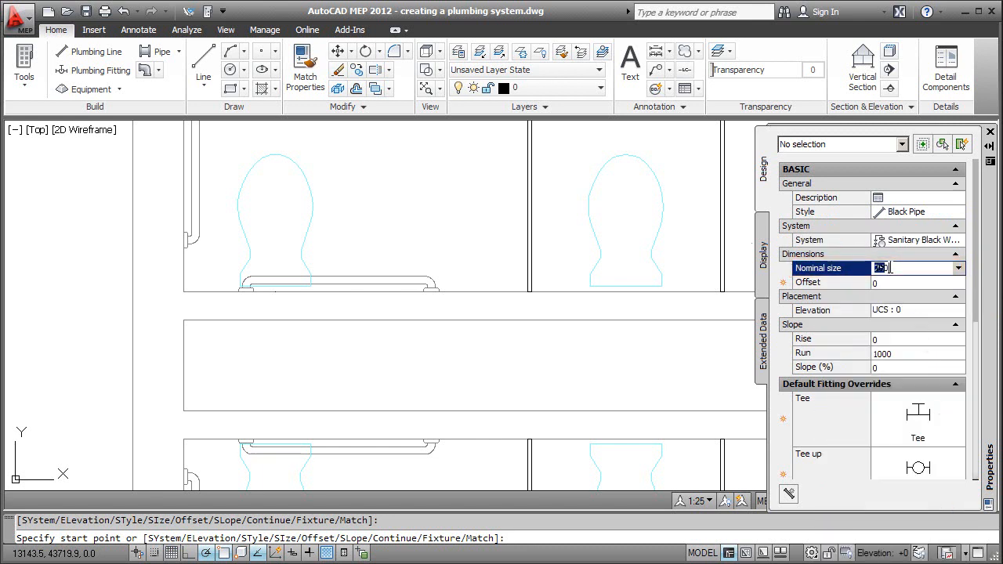
type("100")
key("Tab")
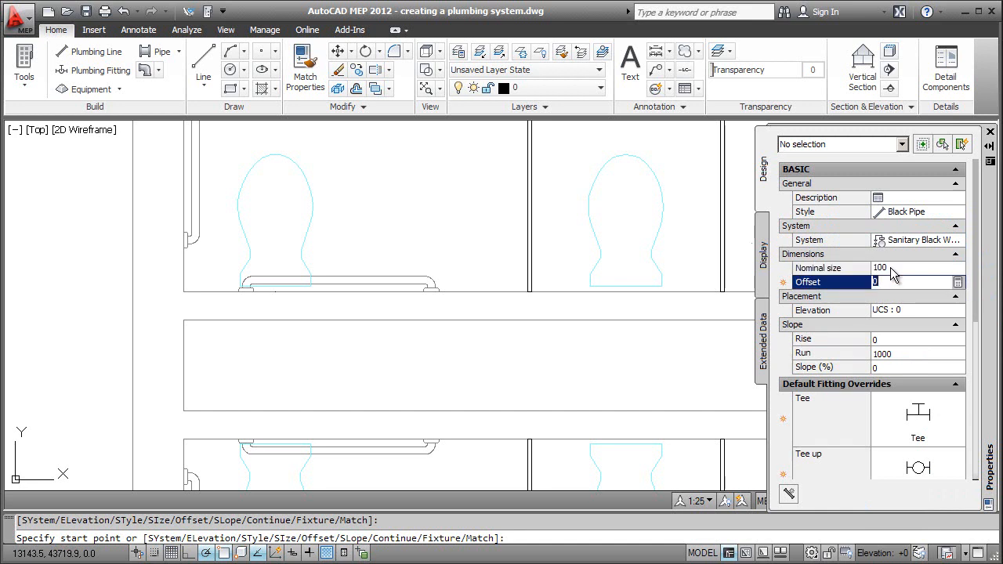
Draw the plumbing line from the upper stall wall down into the middle of the pipe space, then horizontally toward the second partition.
left_click(211, 291)
left_click(210, 365)
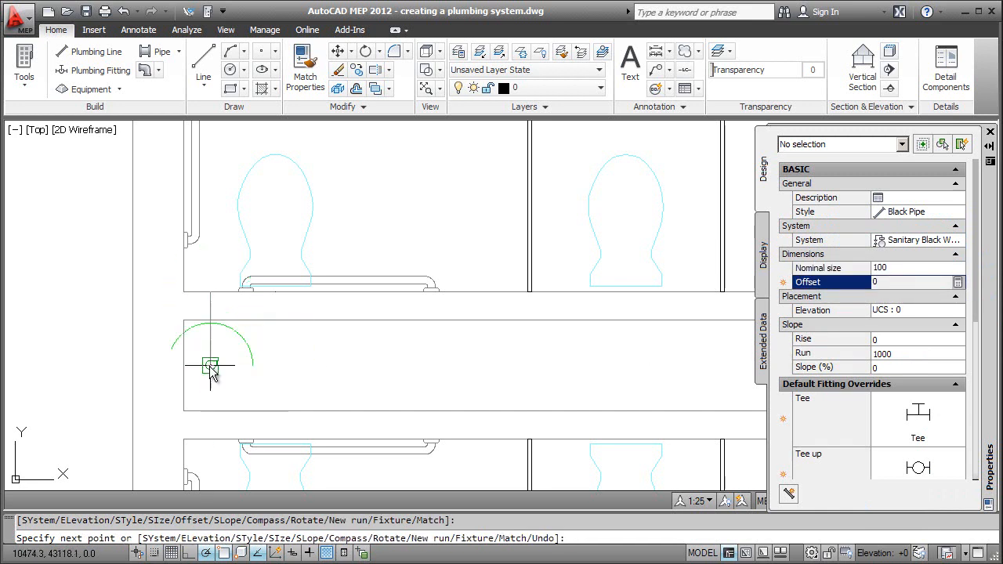
left_click(679, 365)
key("Return")
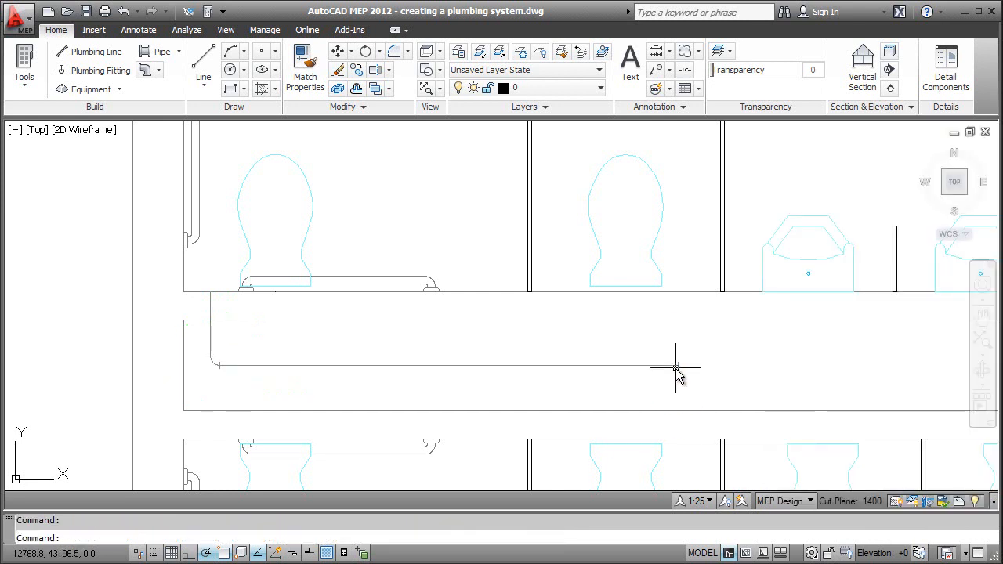
Insert a Double Swept Tee with Boss fitting on the horizontal plumbing line and set the annotation scale to 1:100.
left_click(99, 72)
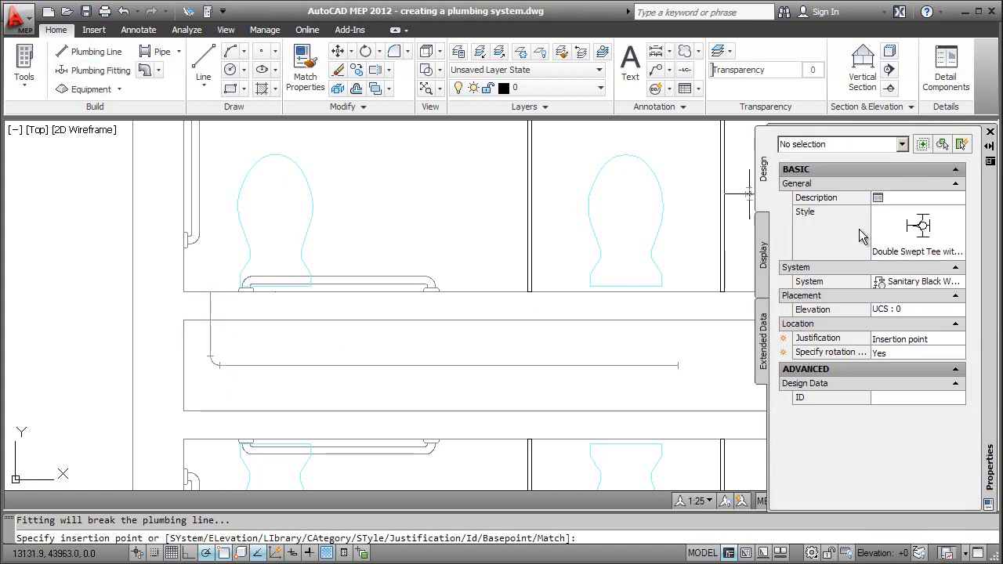
left_click(913, 245)
left_click(533, 311)
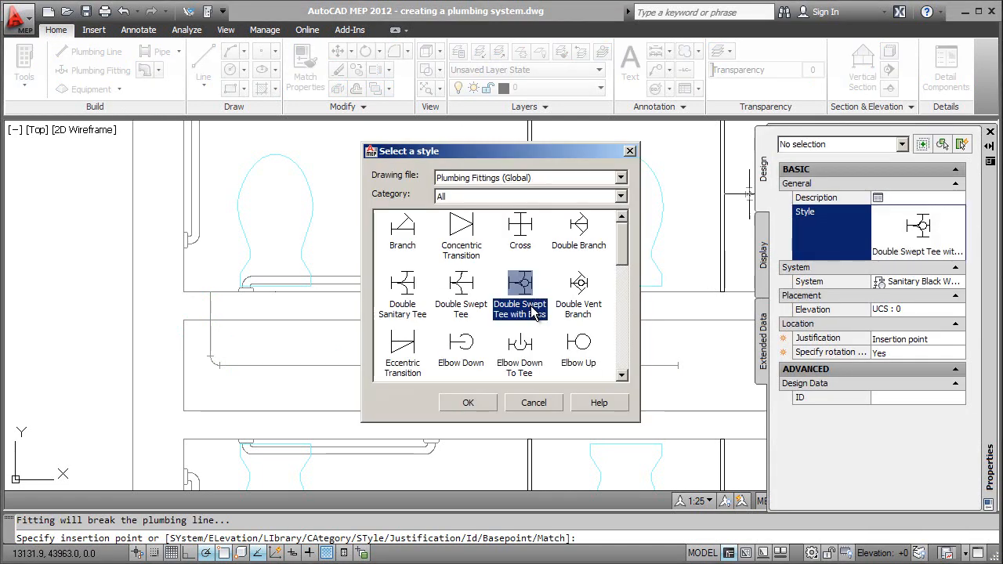
left_click(467, 402)
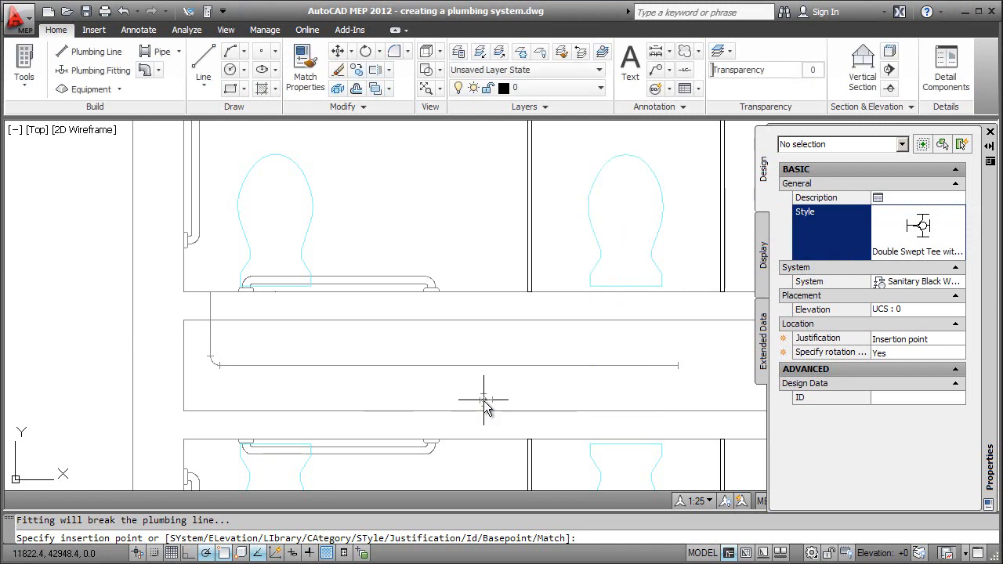
left_click(365, 365)
type("1")
key("Return")
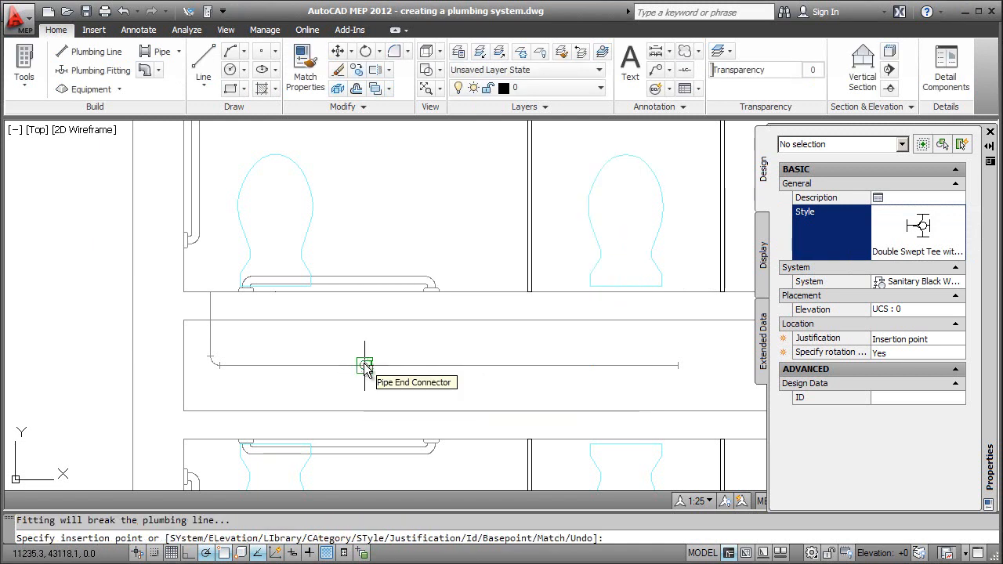
key("Return")
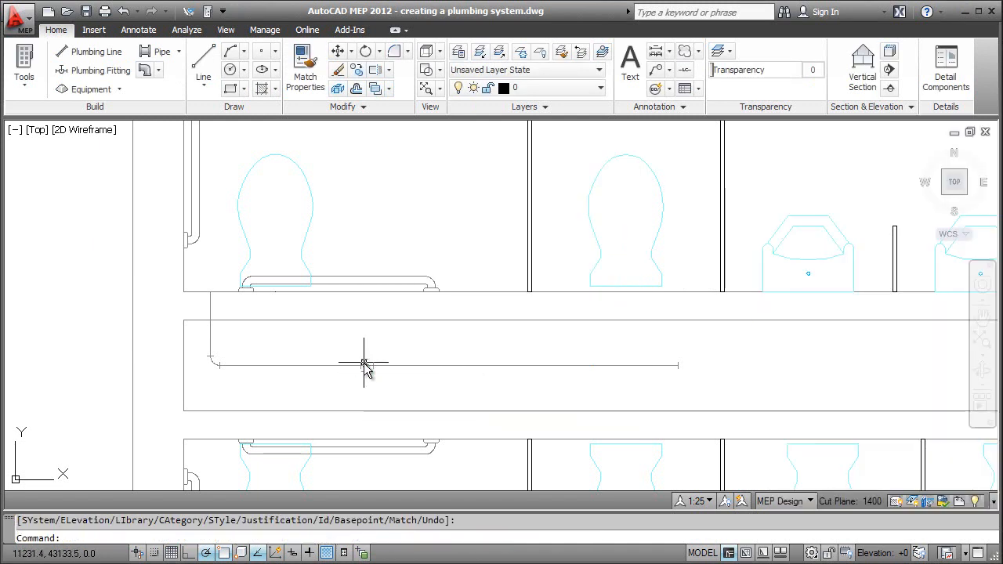
left_click(697, 500)
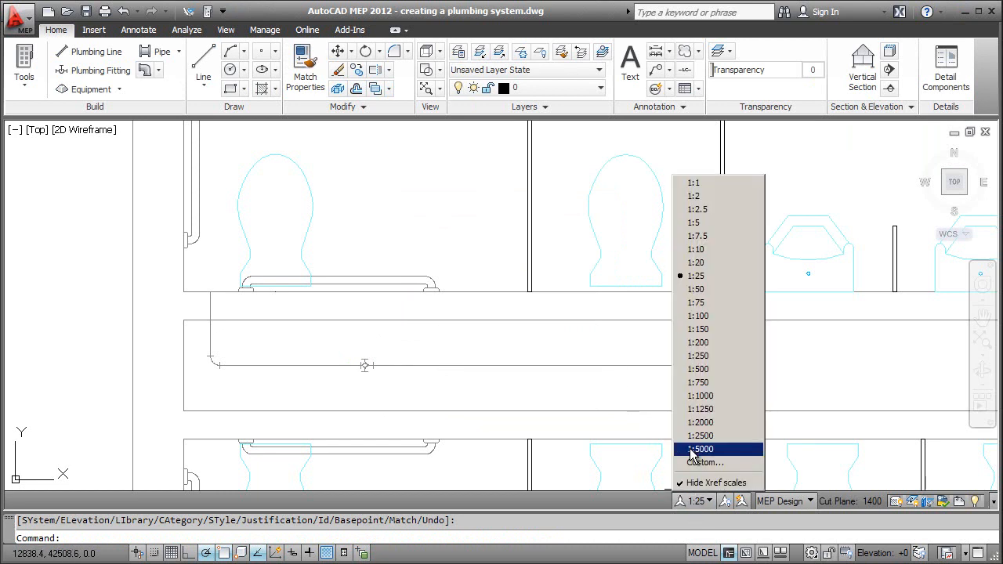
left_click(688, 317)
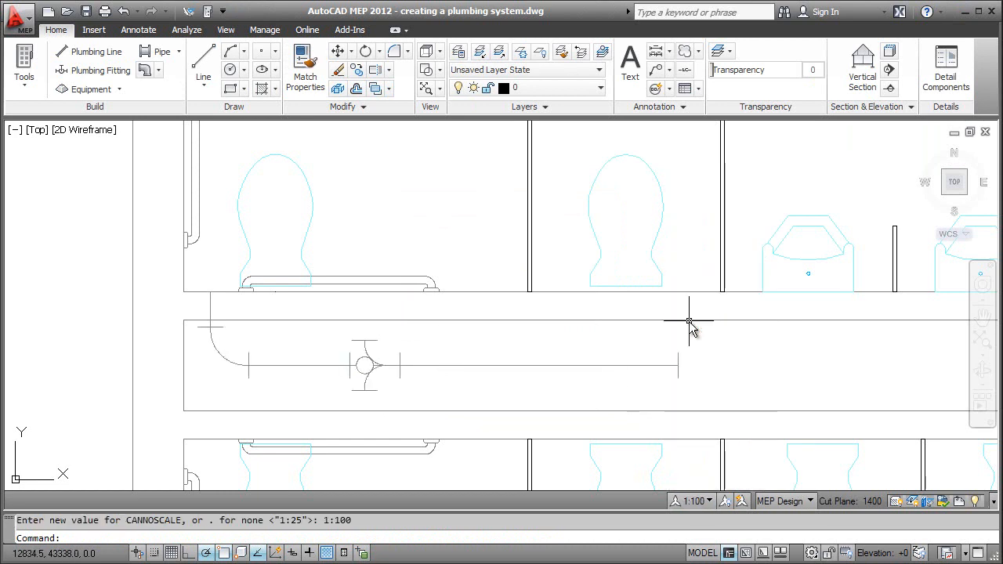
Draw a vertical plumbing line about 492 mm long upward from the tee's upper connector.
left_click(368, 364)
left_click(370, 370)
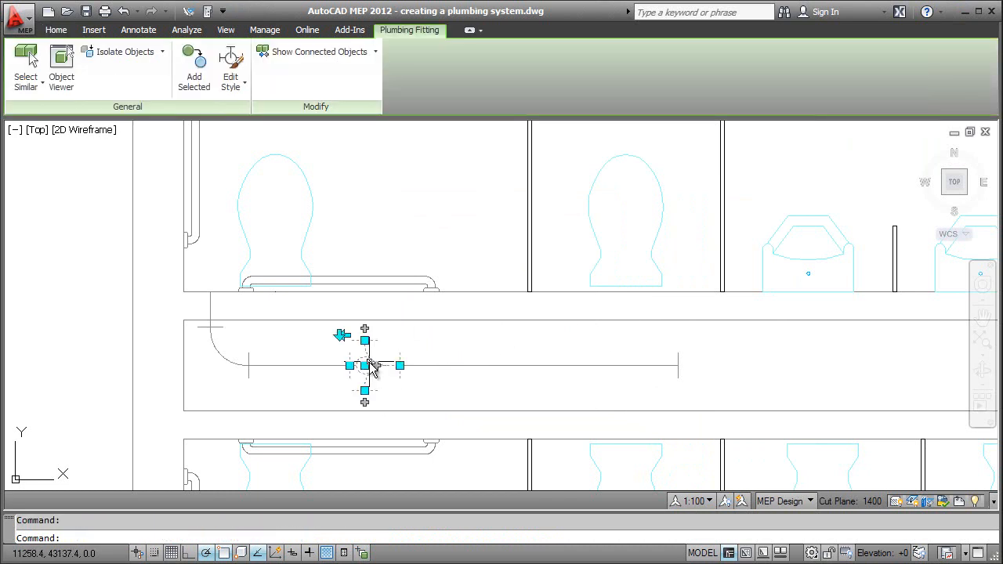
left_click(364, 329)
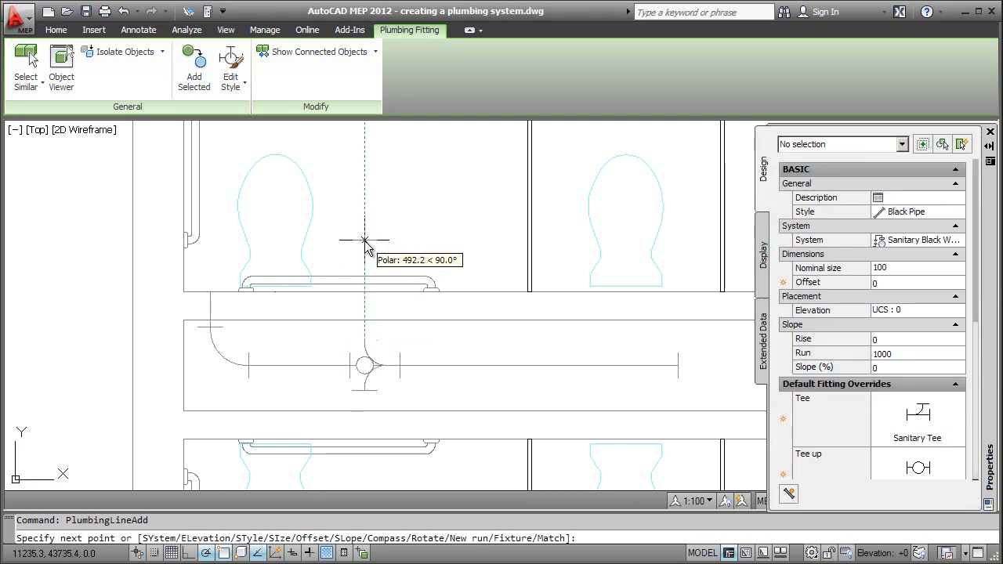
left_click(364, 241)
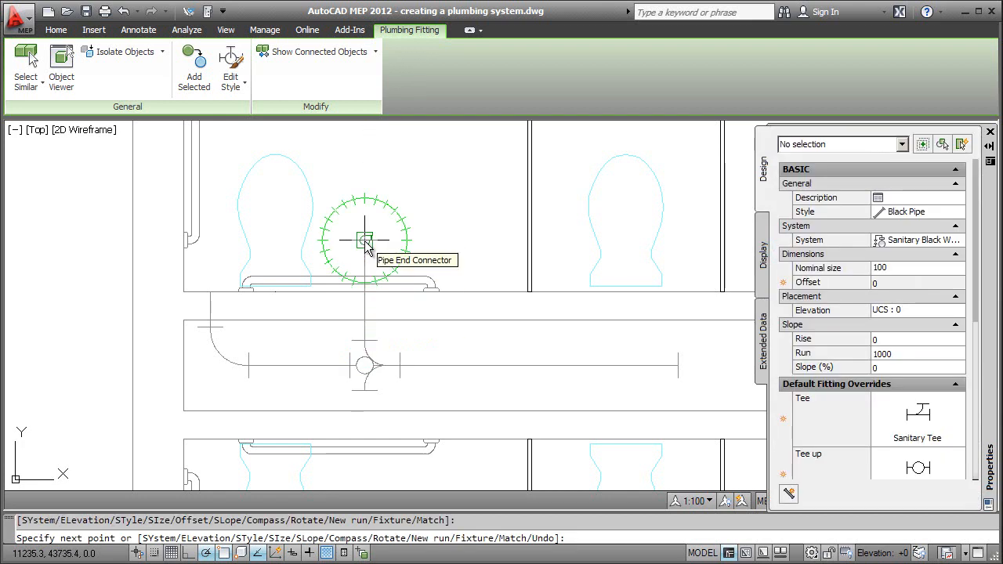
key("Return")
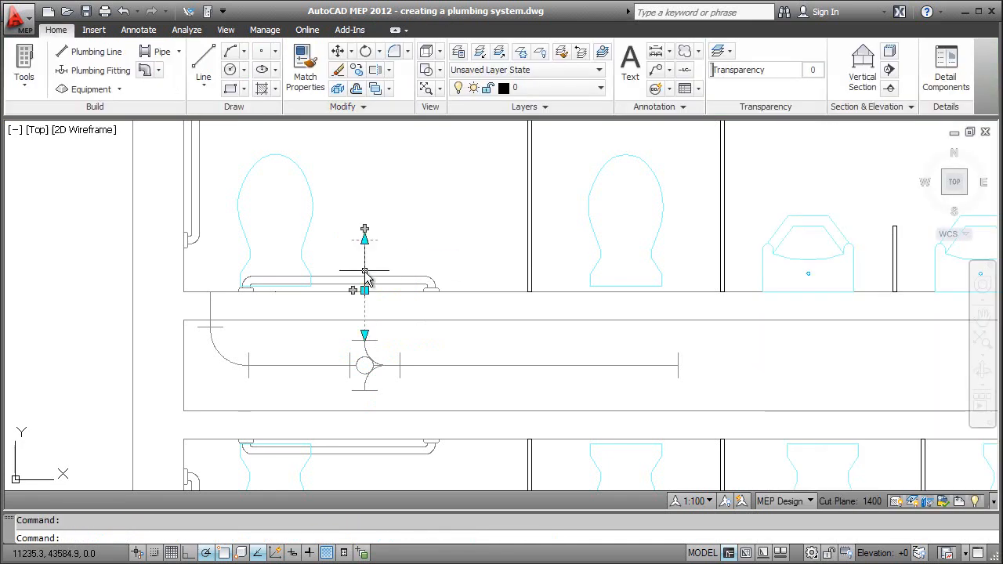
Move the vertical line with its connected tee into line with the upper toilet's centre, then delete that line.
left_click(366, 281)
left_click(352, 290)
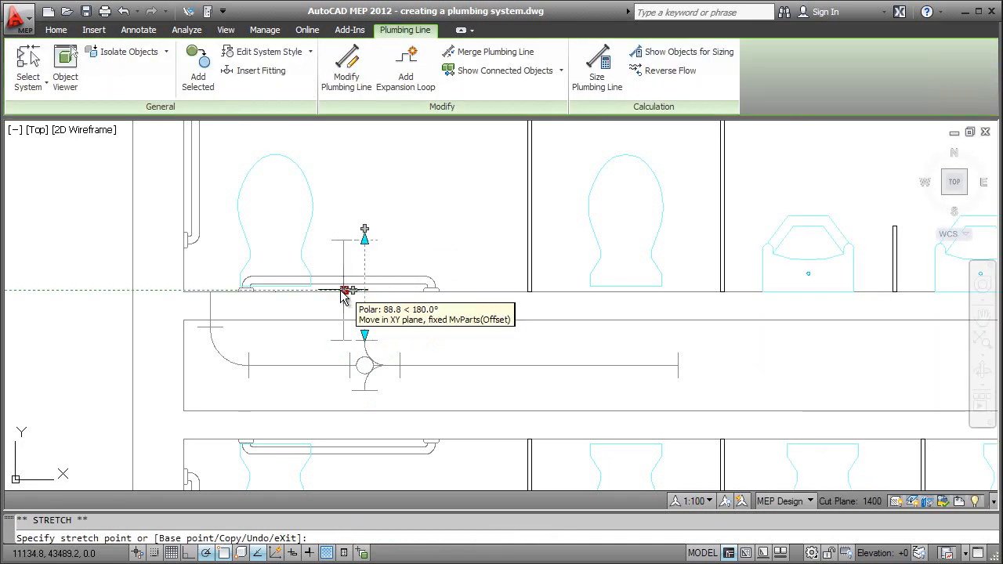
left_click(275, 292)
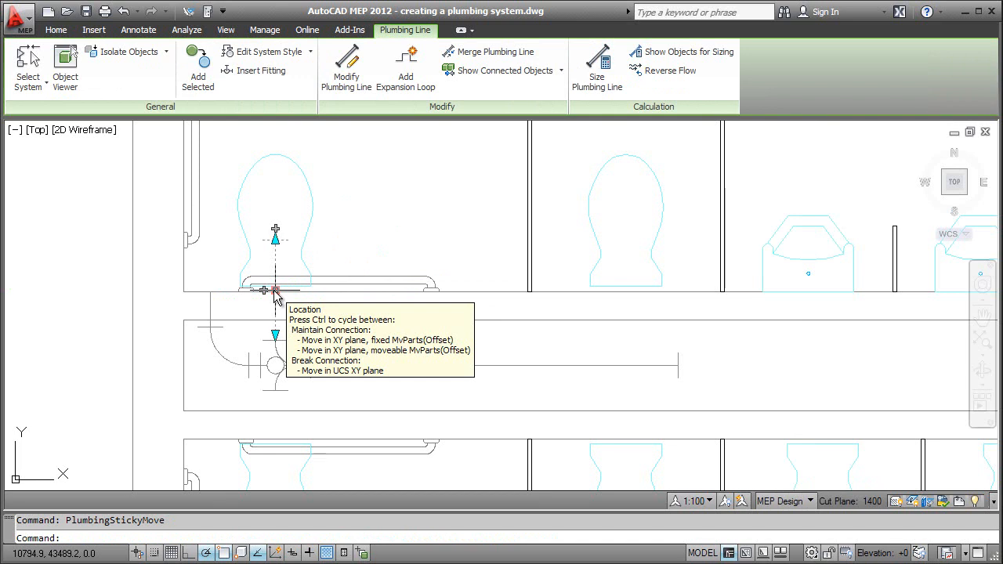
key("Delete")
Connect the upper toilet's drain to the tee's upper connector with a plumbing line, resolving the elevation mismatch by adjusting the slope.
left_click(274, 289)
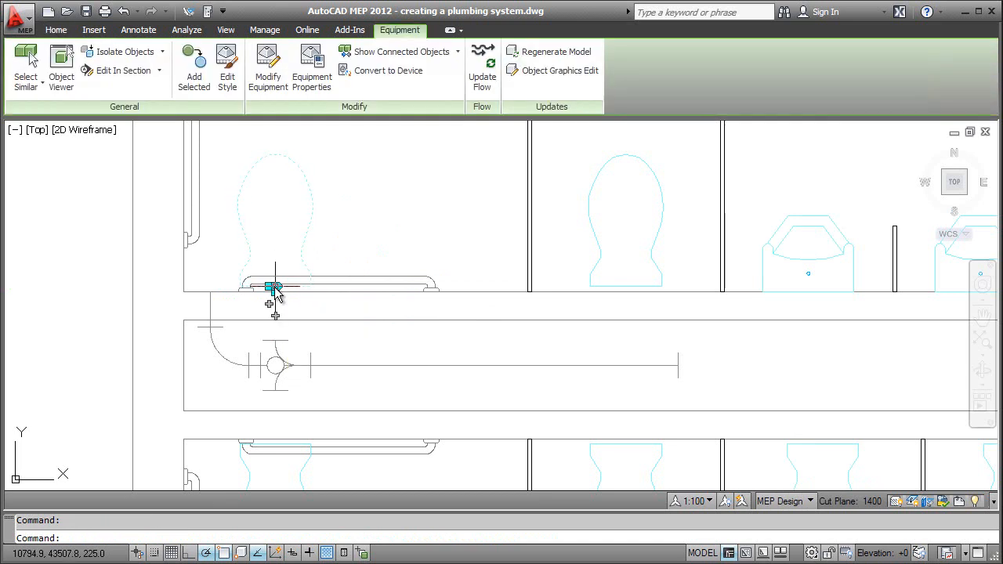
left_click(269, 304)
left_click(275, 349)
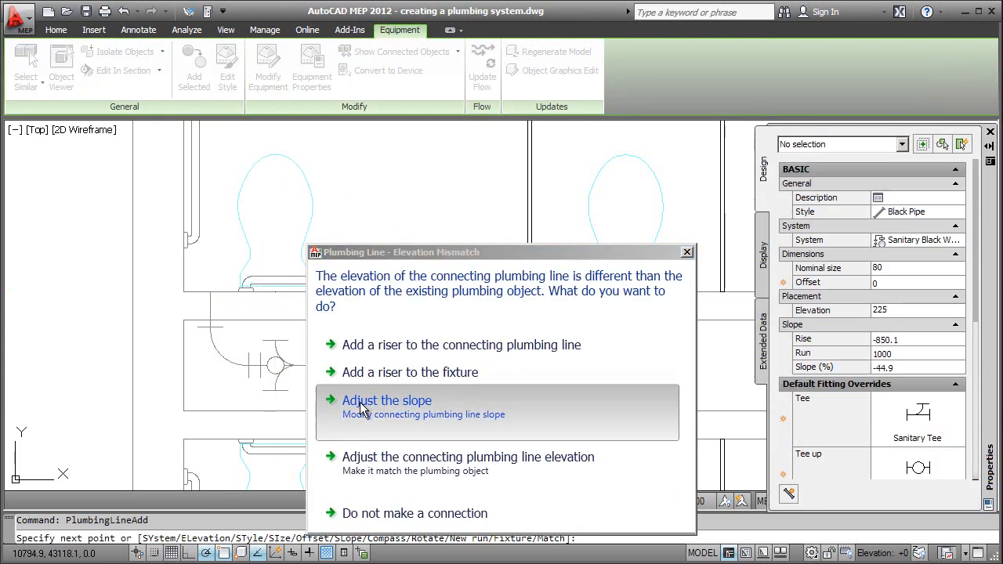
left_click(359, 407)
key("Escape")
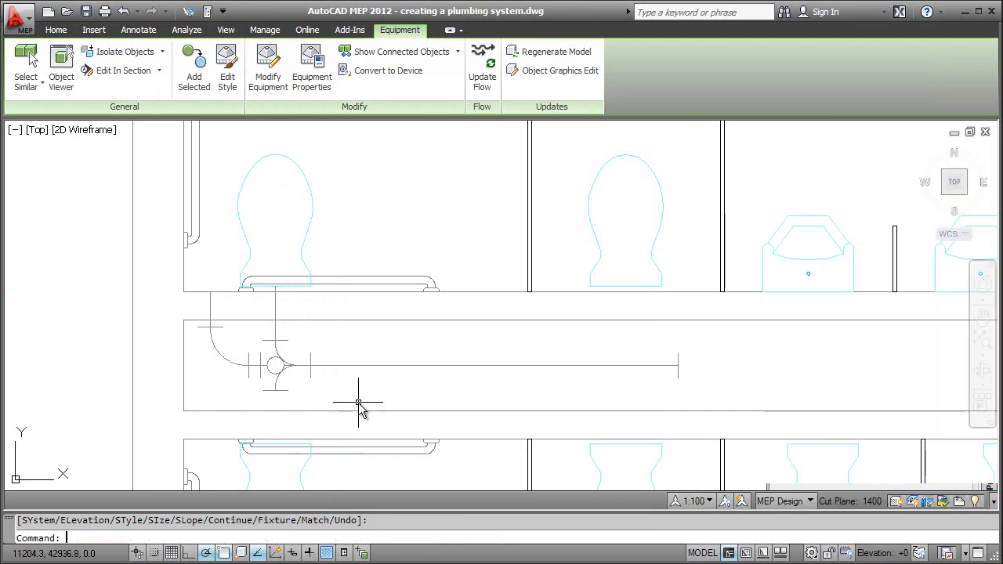
Connect the first lower toilet's drain to the tee's lower connector with a plumbing line, adjusting the slope.
left_click(275, 445)
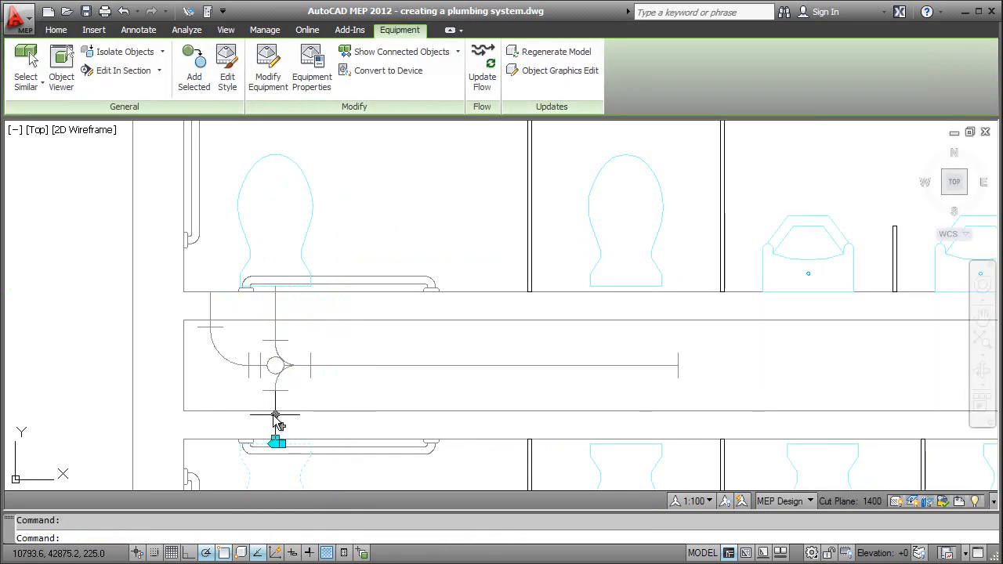
left_click(275, 441)
left_click(275, 402)
left_click(347, 401)
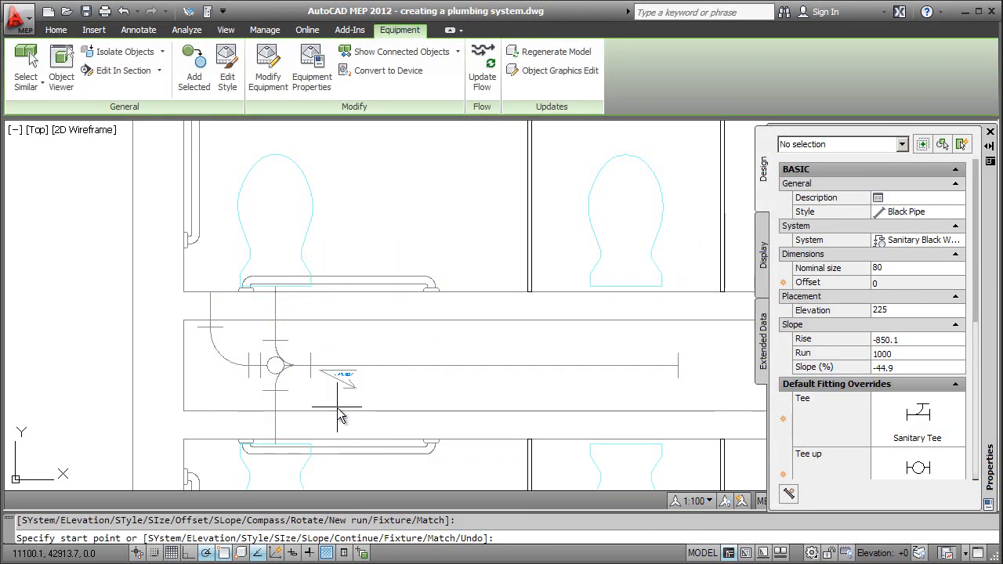
key("Escape")
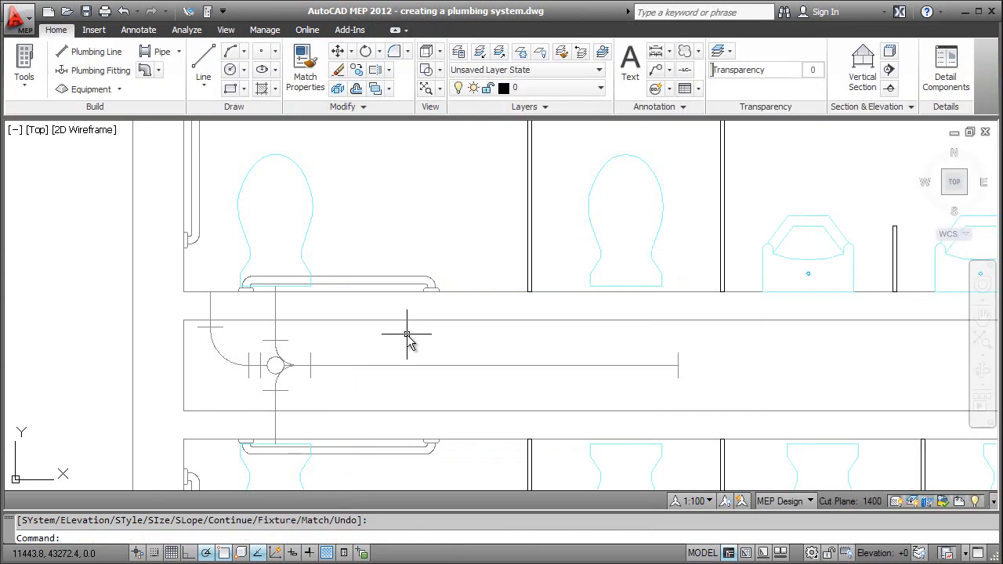
left_click(407, 335)
key("Escape")
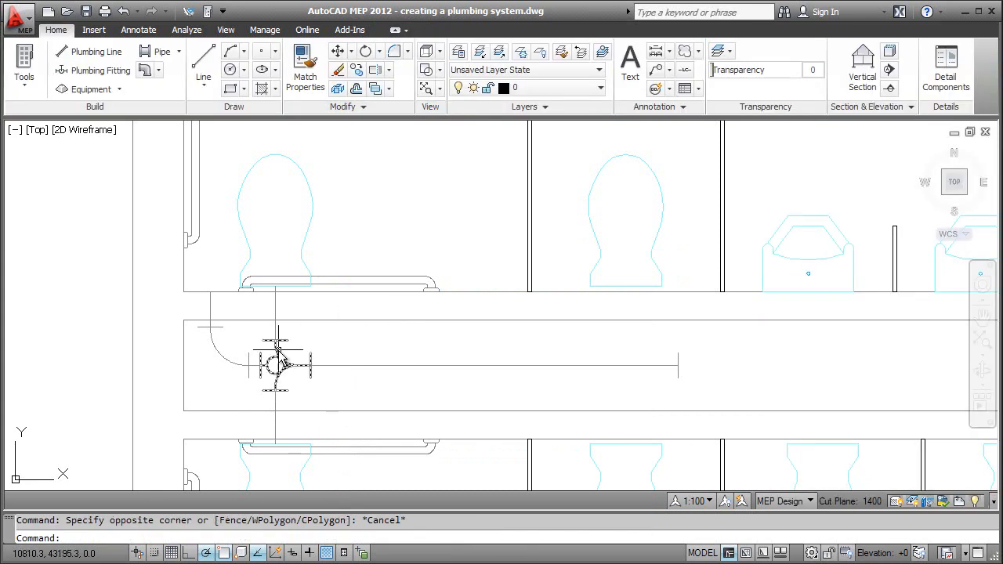
Start a plumbing line from the tee's boss connector with the Soil Vent Pipe (SVP) system and a nominal size of 25.
left_click(273, 365)
left_click(288, 372)
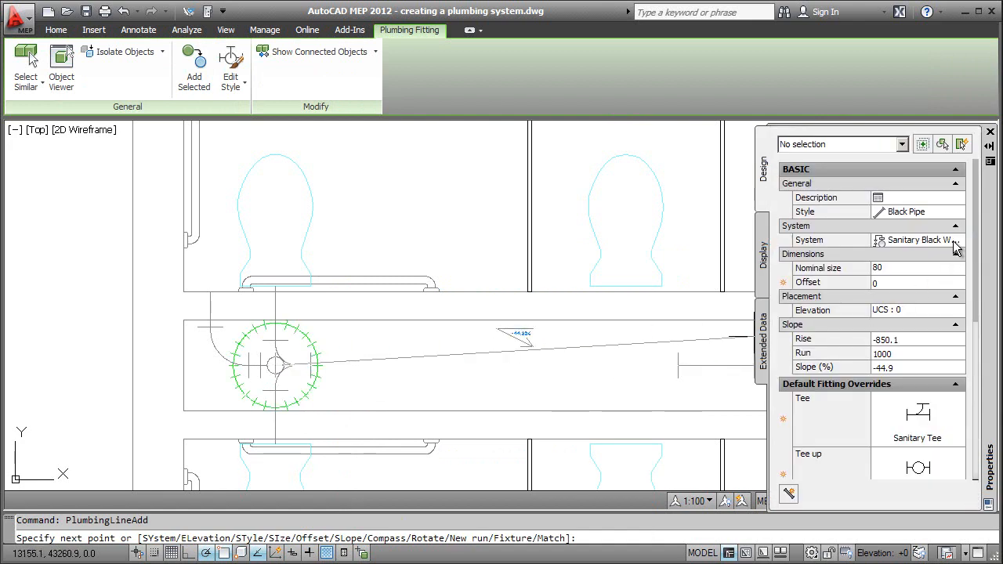
left_click(956, 248)
left_click(952, 343)
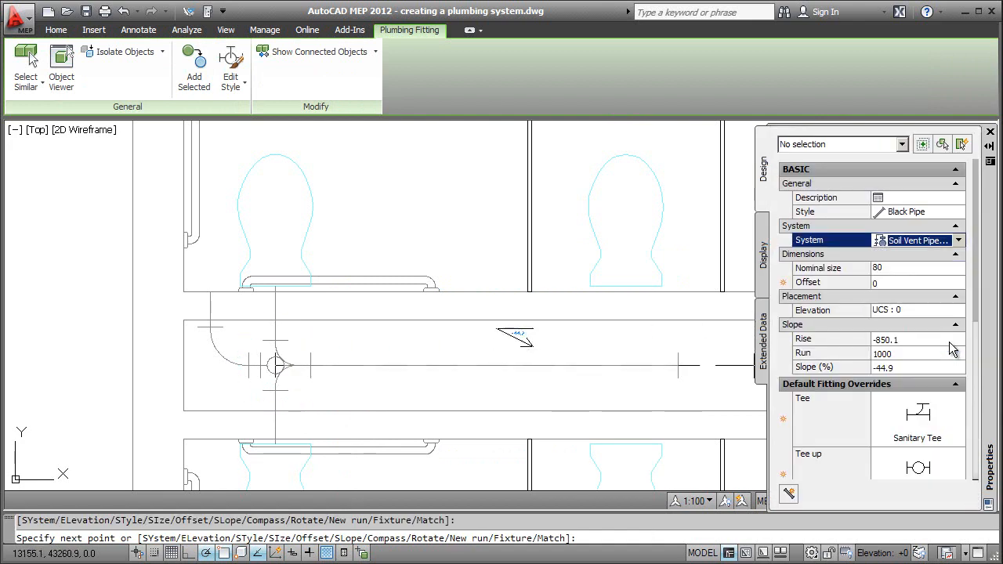
left_click(895, 269)
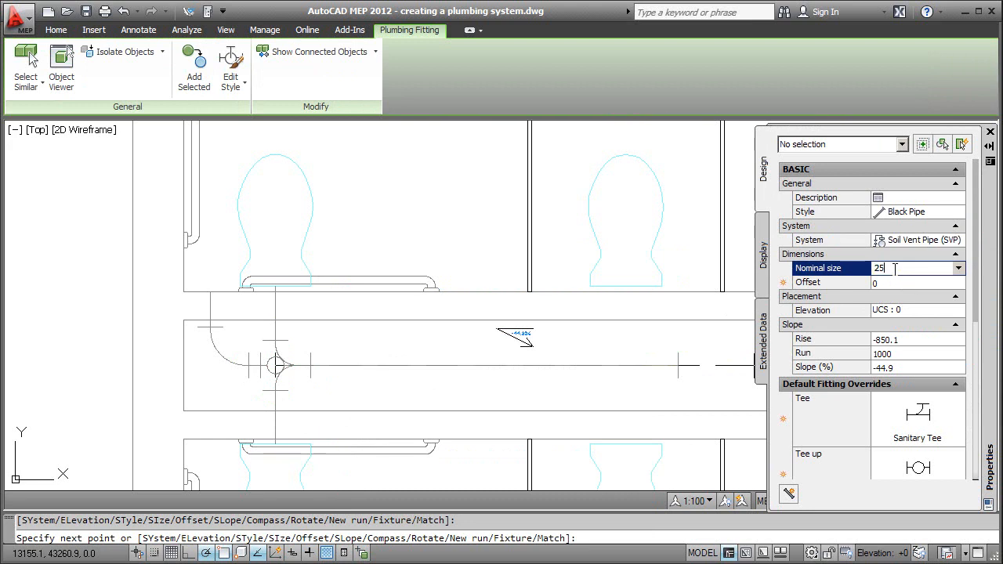
key("Tab")
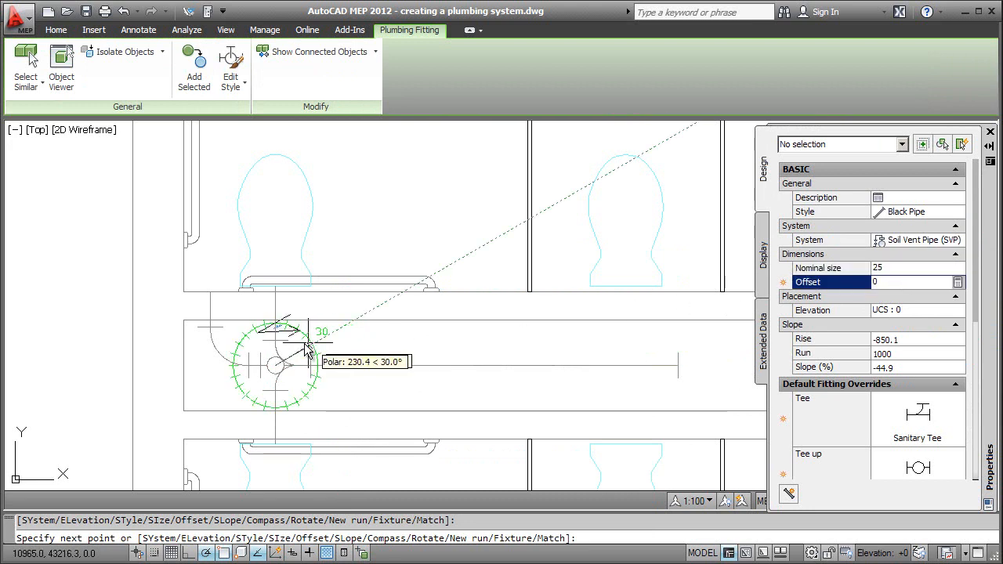
Draw the vent line diagonally up from the tee and horizontally above the waste line, and set the annotation scale to 1:25.
left_click(305, 337)
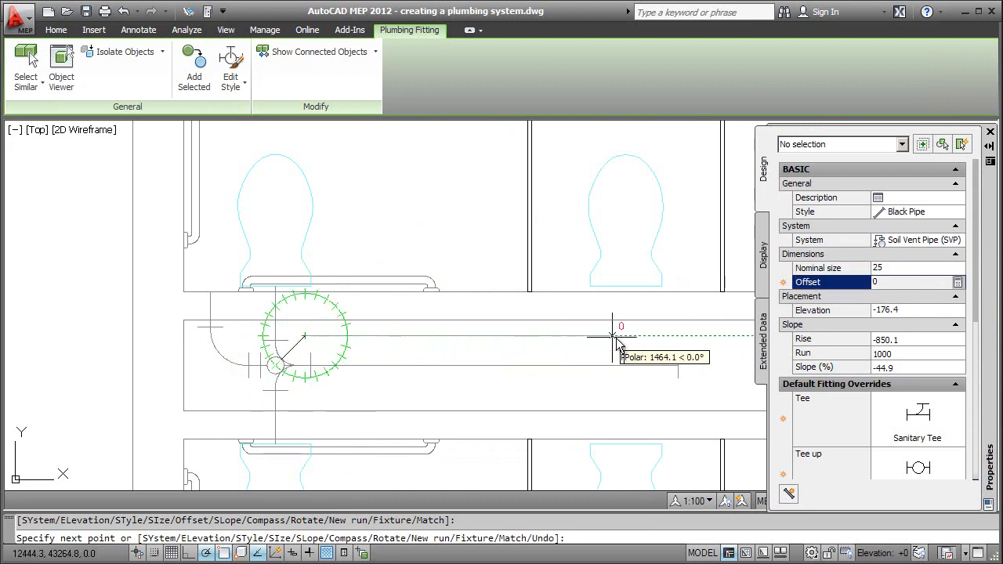
left_click(652, 336)
key("Return")
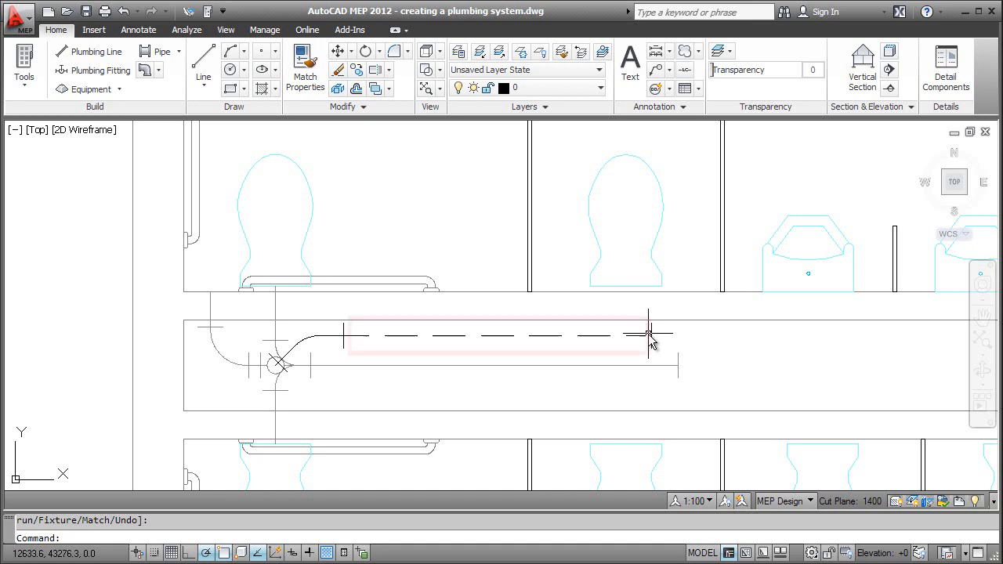
left_click(693, 501)
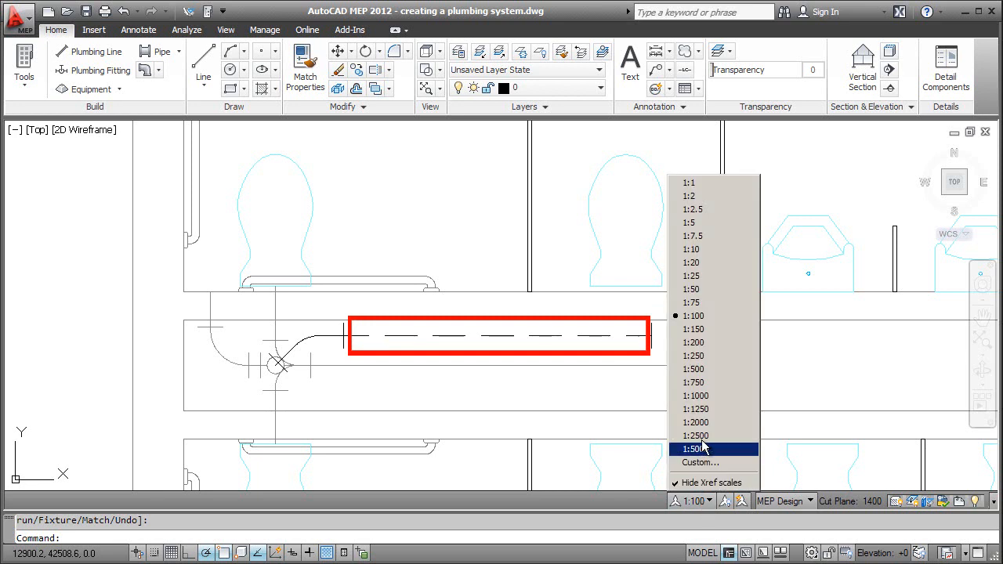
left_click(702, 276)
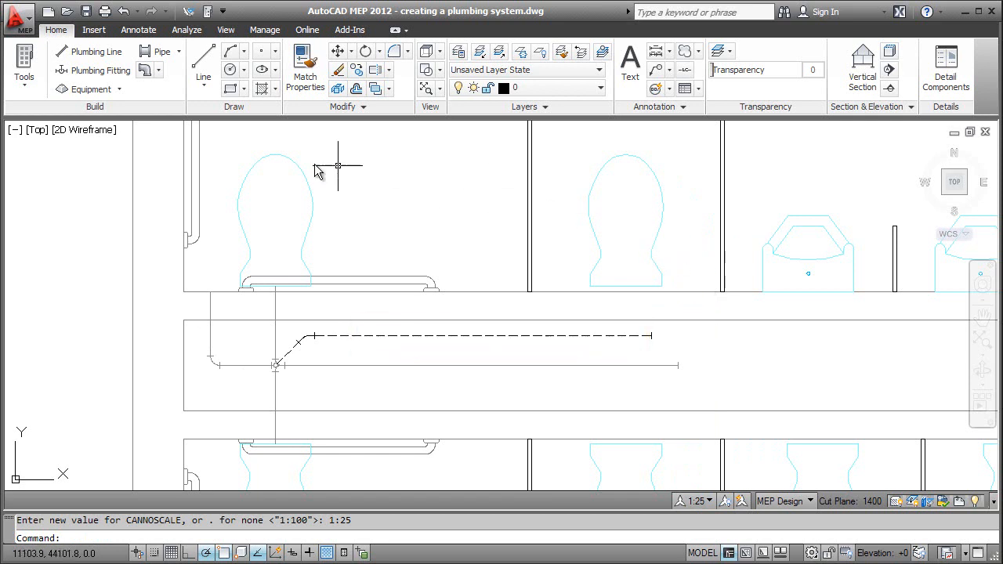
Place an End Of Line Cleanout from the Misc Fittings category on the upper end of the short vertical waste line.
left_click(101, 70)
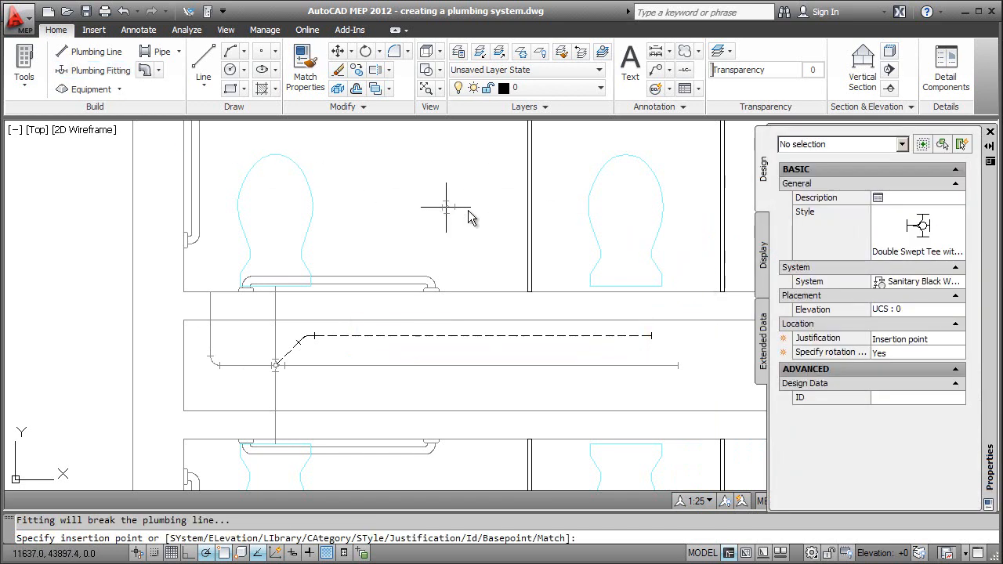
left_click(907, 229)
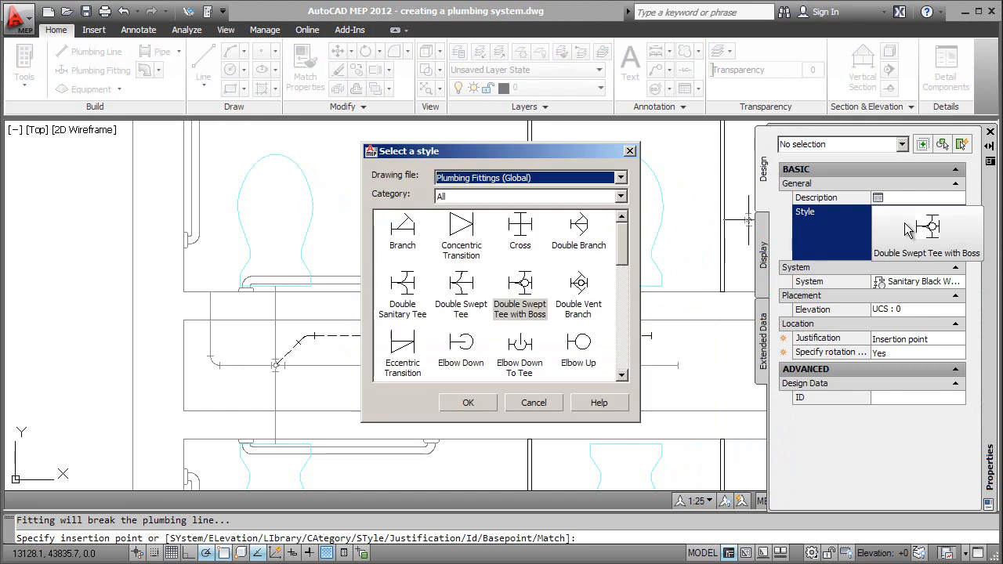
left_click(607, 197)
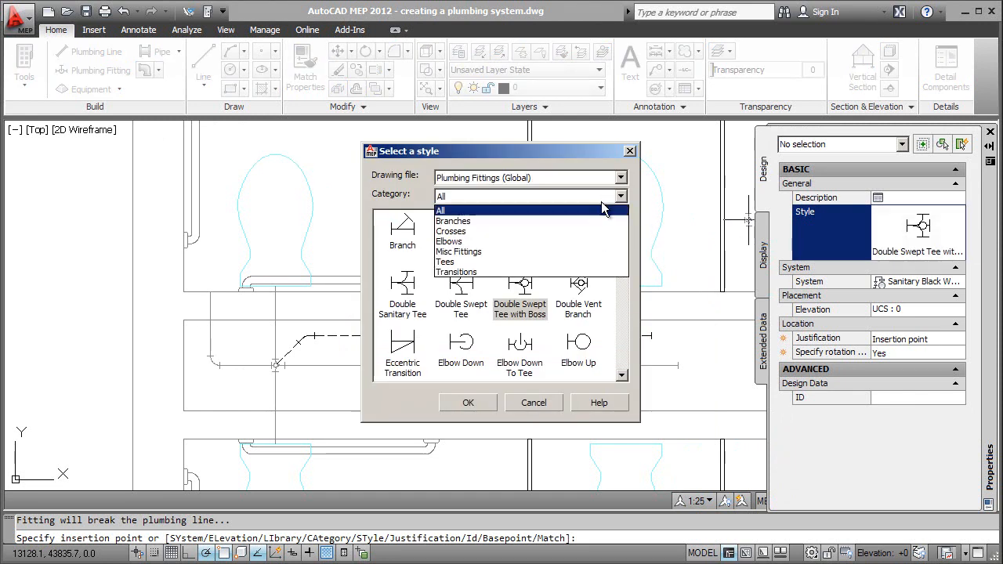
left_click(601, 252)
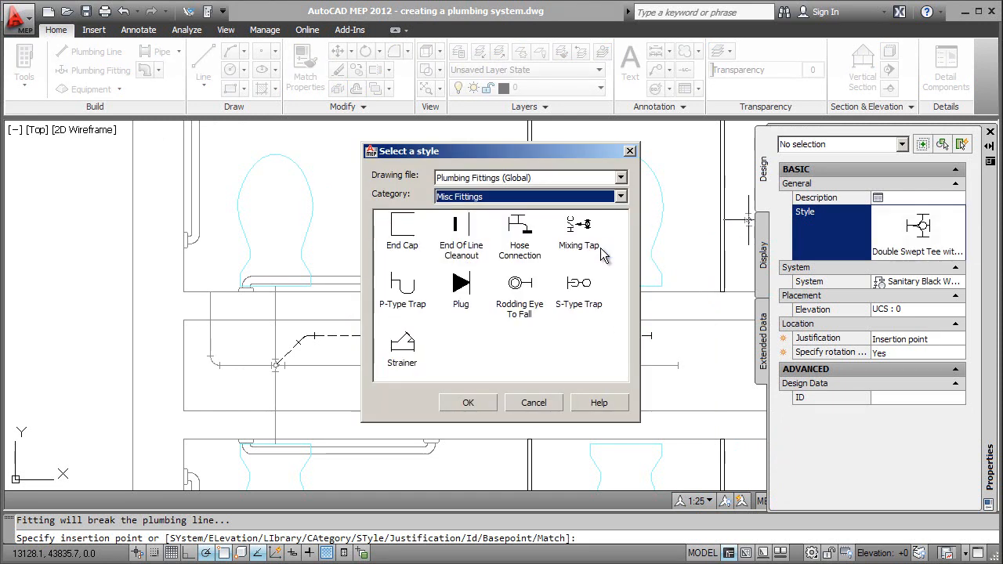
left_click(474, 251)
left_click(463, 404)
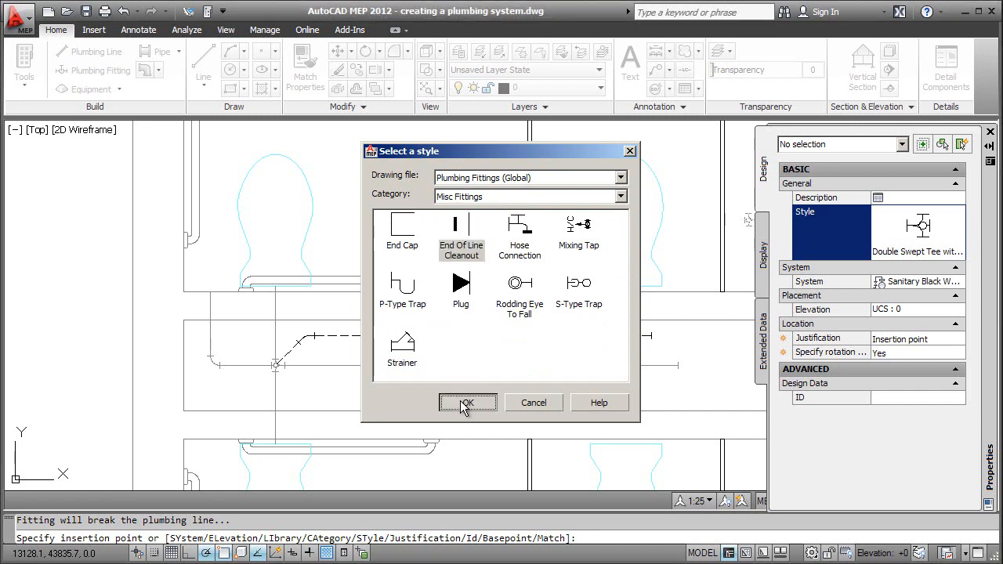
left_click(215, 298)
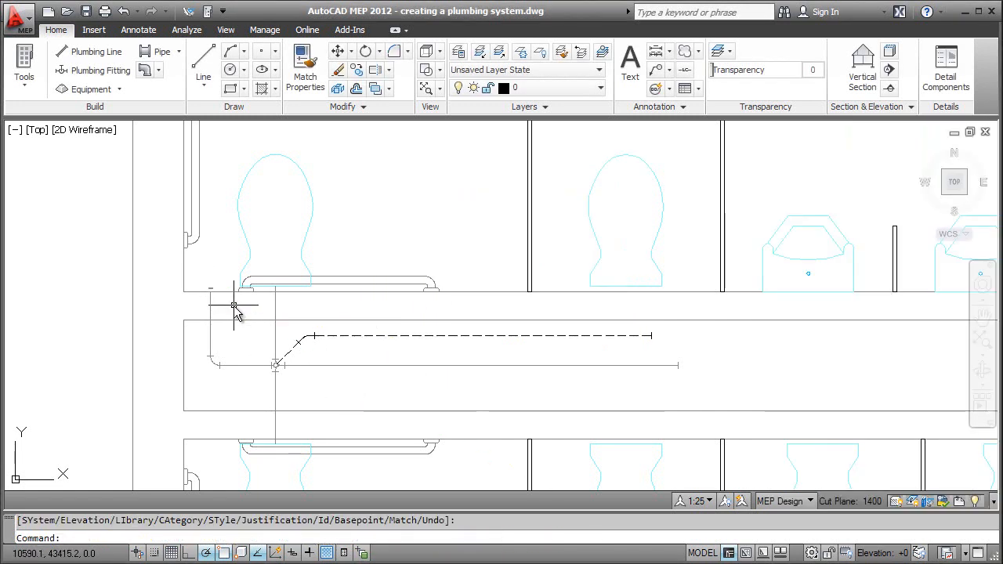
Set the annotation scale to 1:100 and try to move the end-of-line cleanout onto the end of the vertical waste line.
left_click(687, 502)
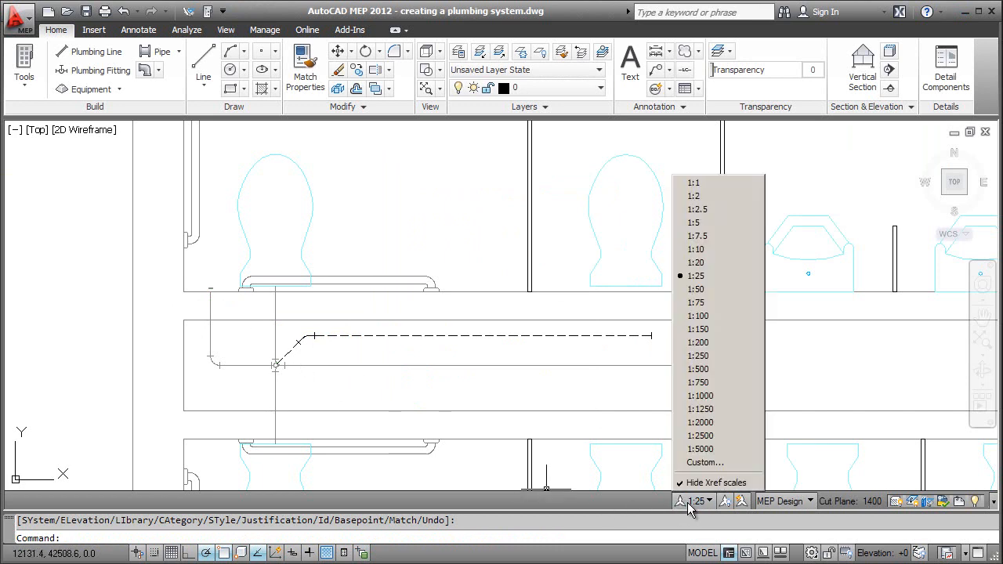
left_click(697, 316)
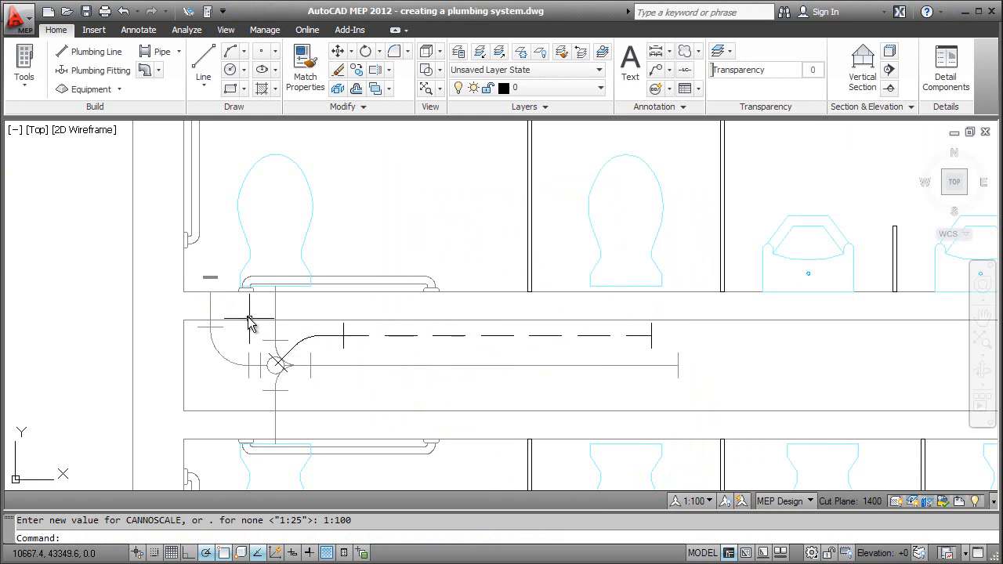
left_click(209, 280)
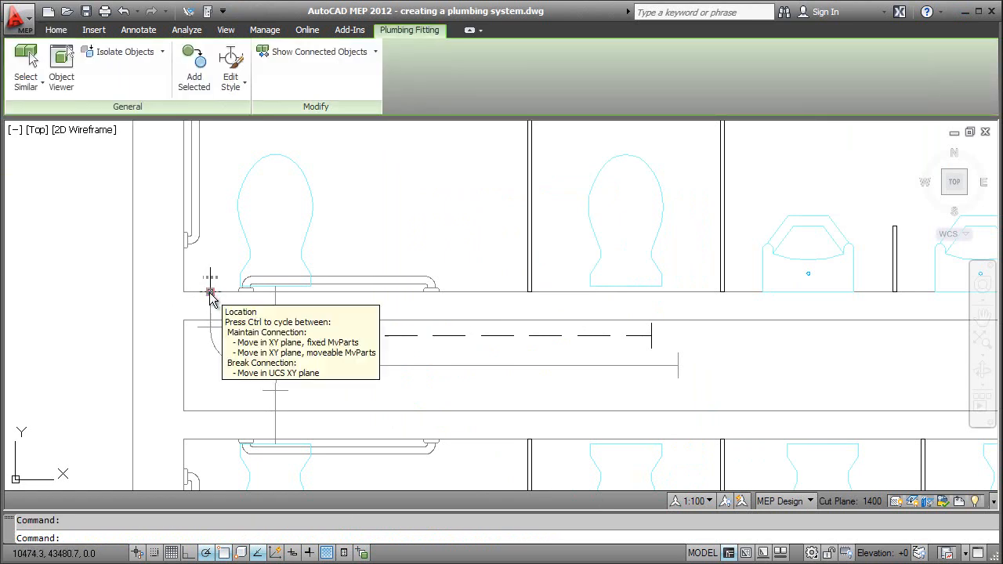
left_click(210, 277)
left_click(210, 279)
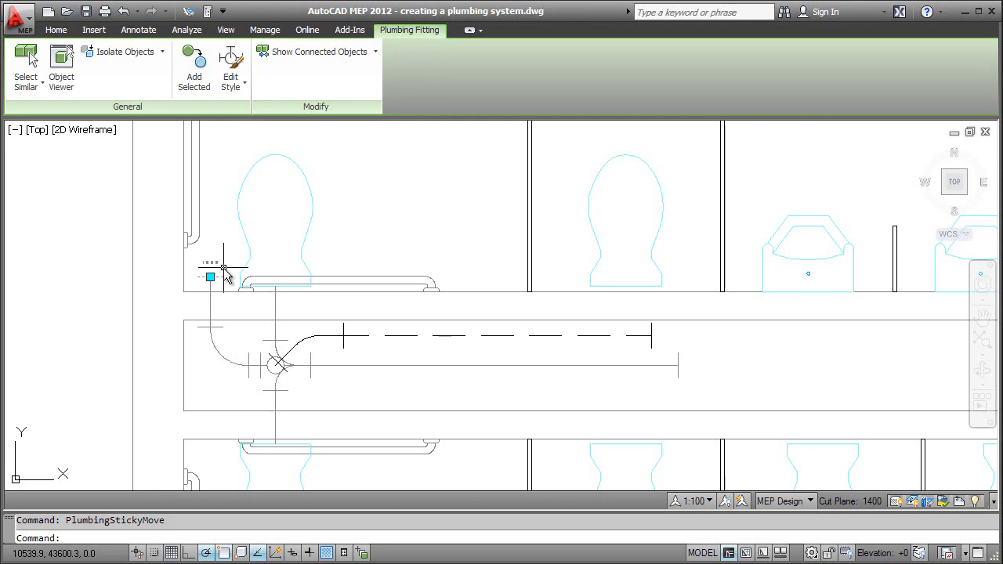
left_click(210, 277)
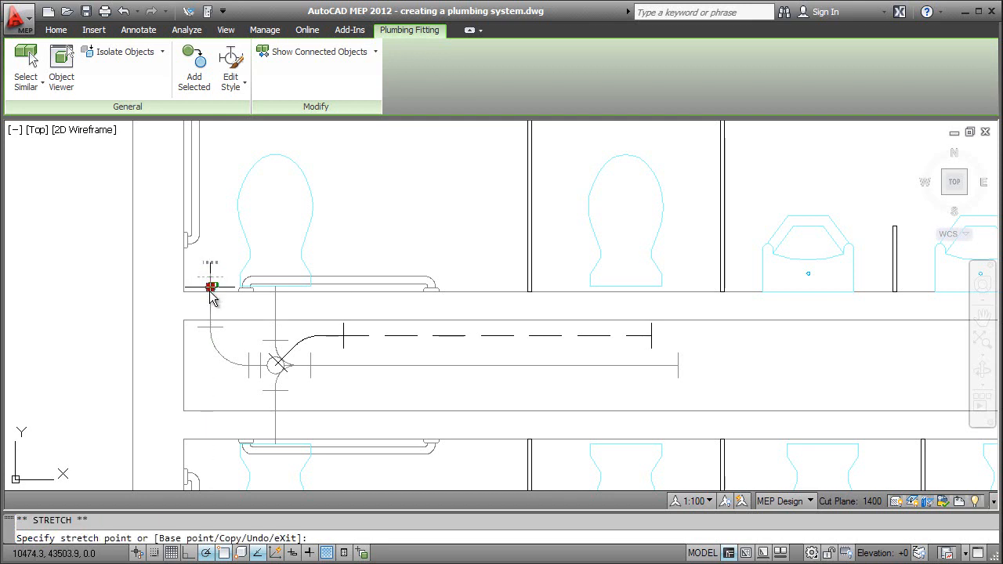
left_click(210, 291)
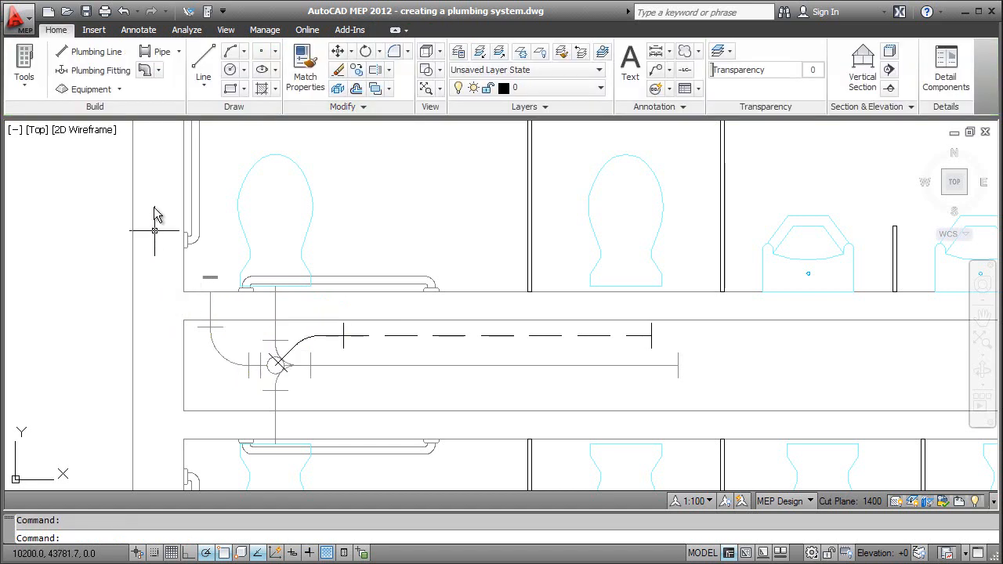
Label the horizontal vent line with an MEP label in the Standard - Pipe With System Label style.
left_click(138, 31)
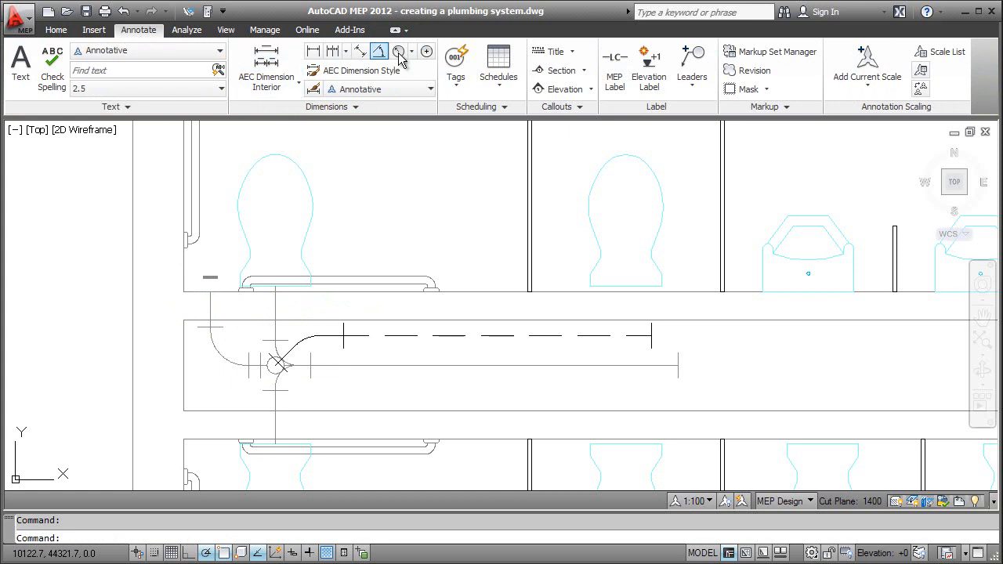
left_click(616, 82)
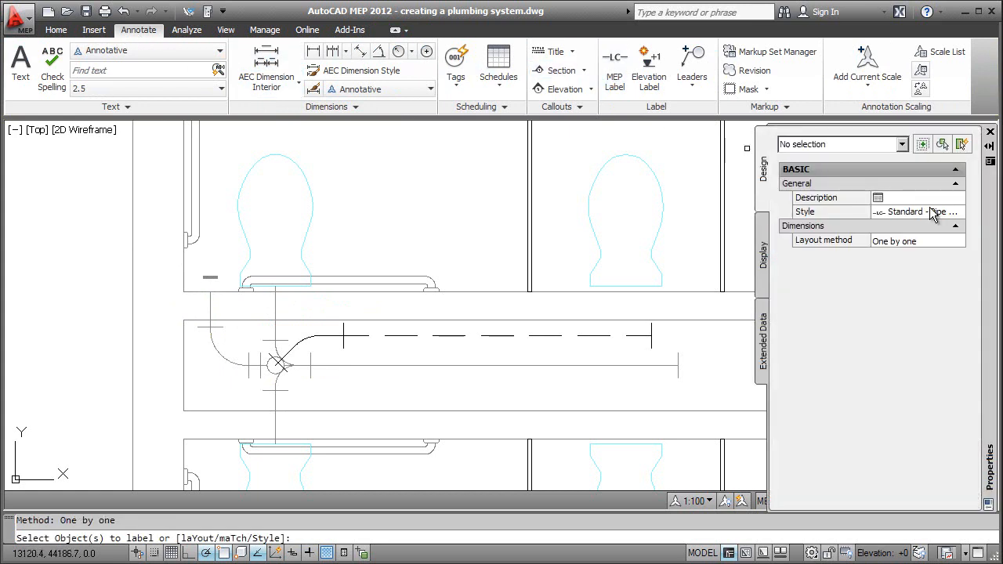
left_click(959, 216)
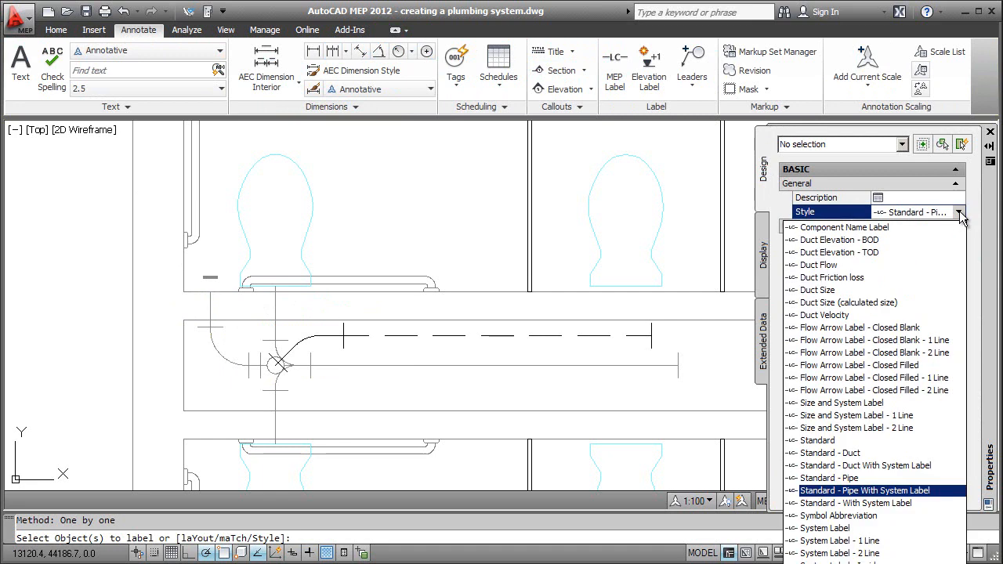
left_click(947, 490)
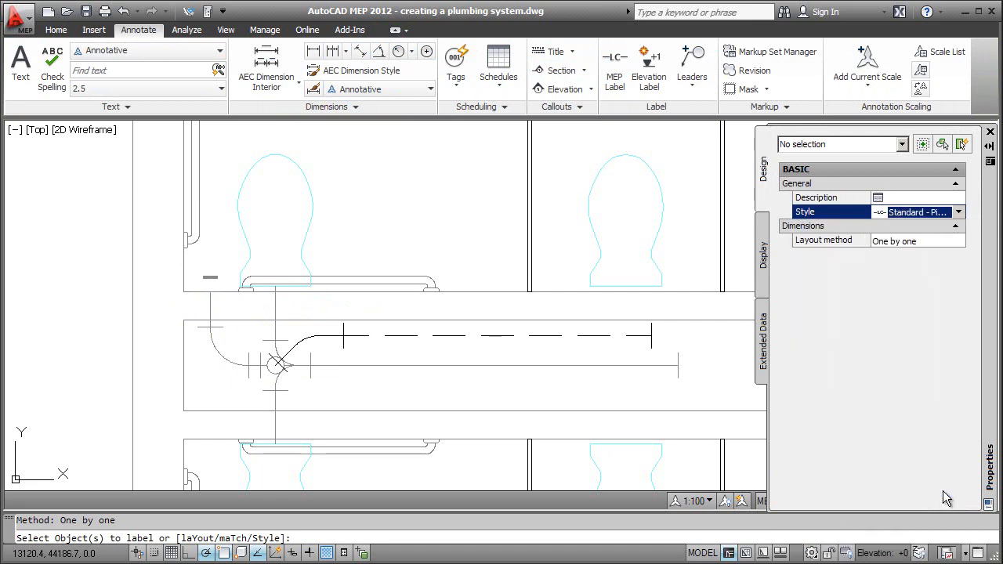
left_click(456, 336)
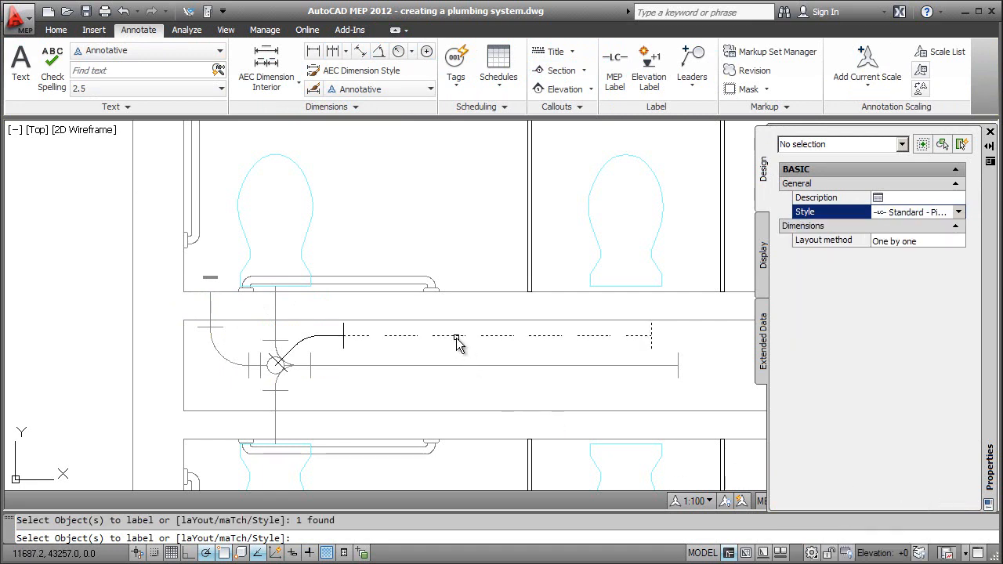
key("Return")
left_click(459, 345)
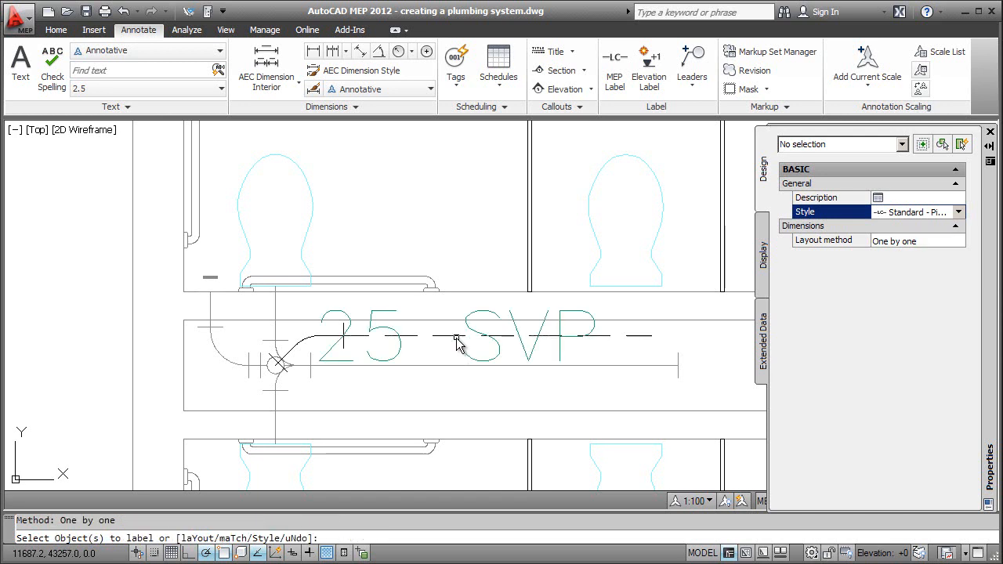
Label the horizontal waste line in the same style and set the annotation scale to 1:25.
left_click(458, 365)
key("Return")
left_click(458, 367)
key("Return")
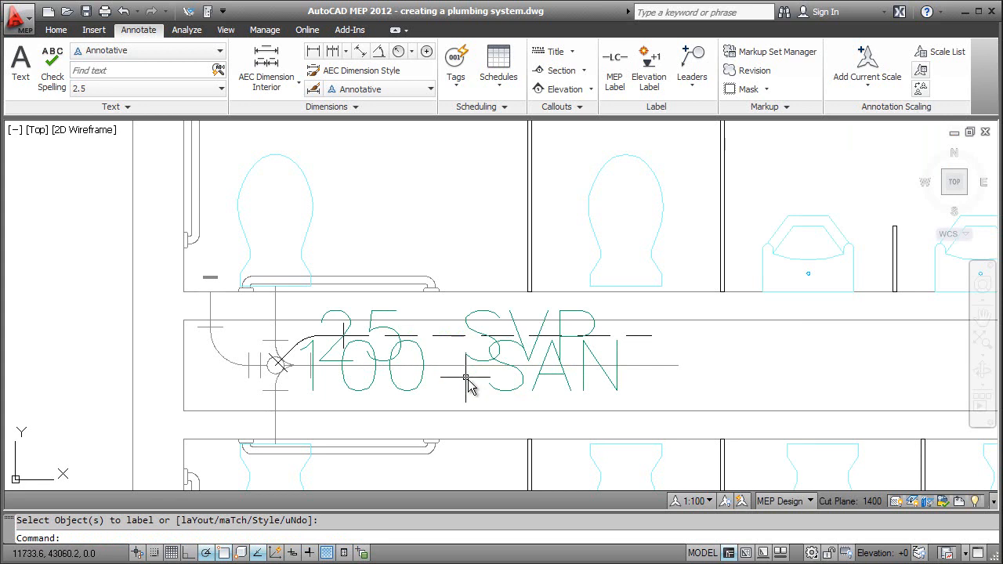
left_click(684, 502)
left_click(689, 276)
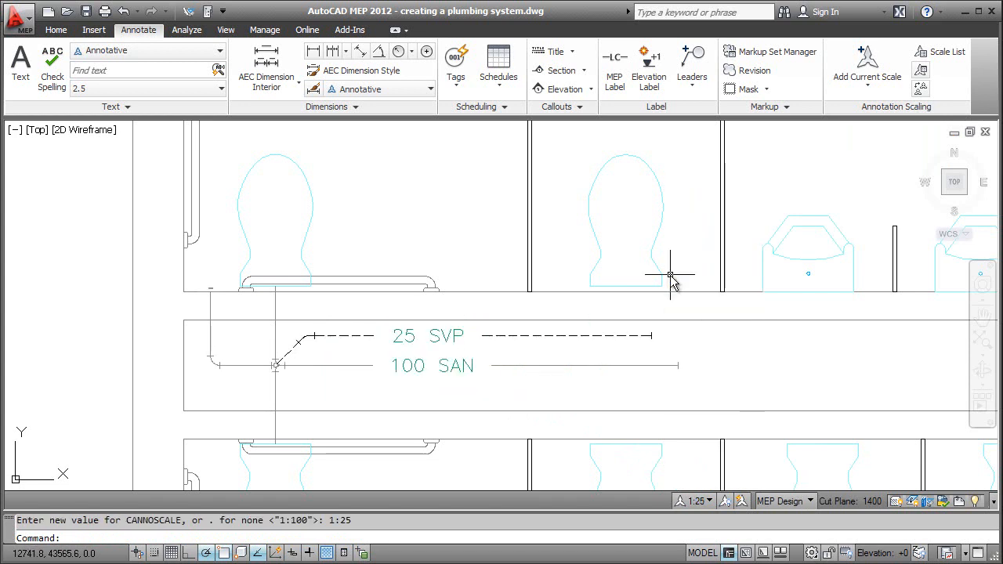